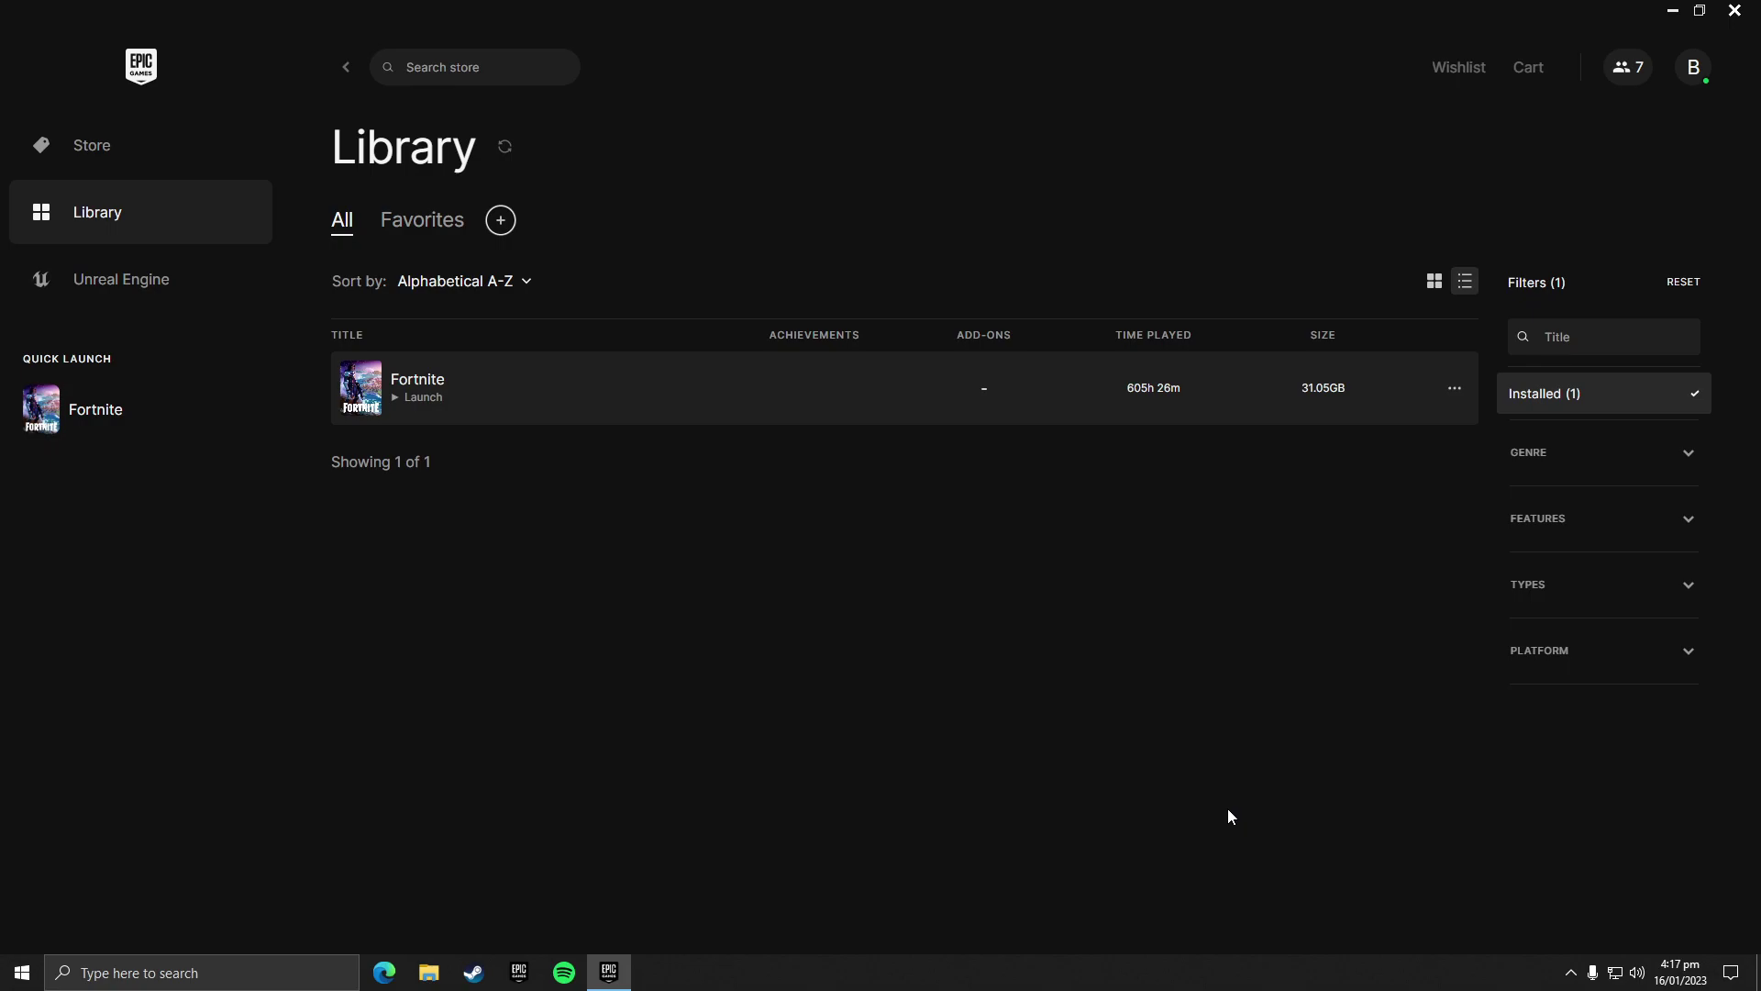
Open Settings from the account menu at the top right of the launcher
{"action": "left_click", "coordinate": [1693, 69]}
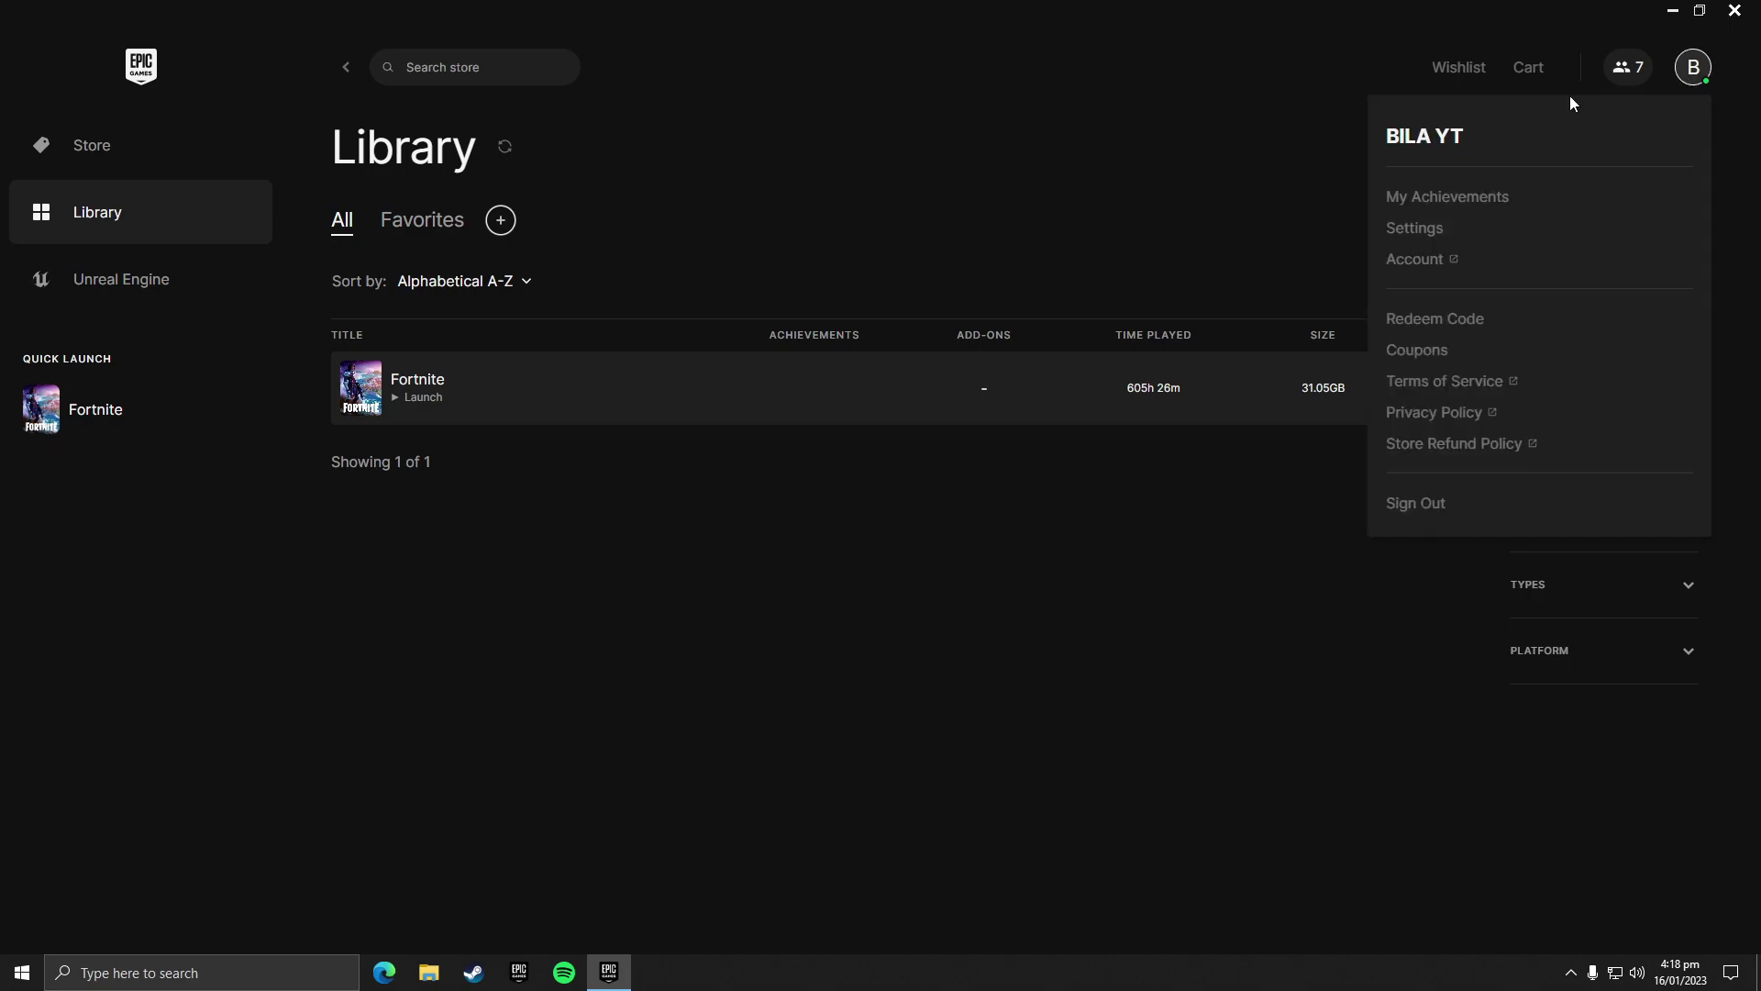
{"action": "left_click", "coordinate": [1415, 229]}
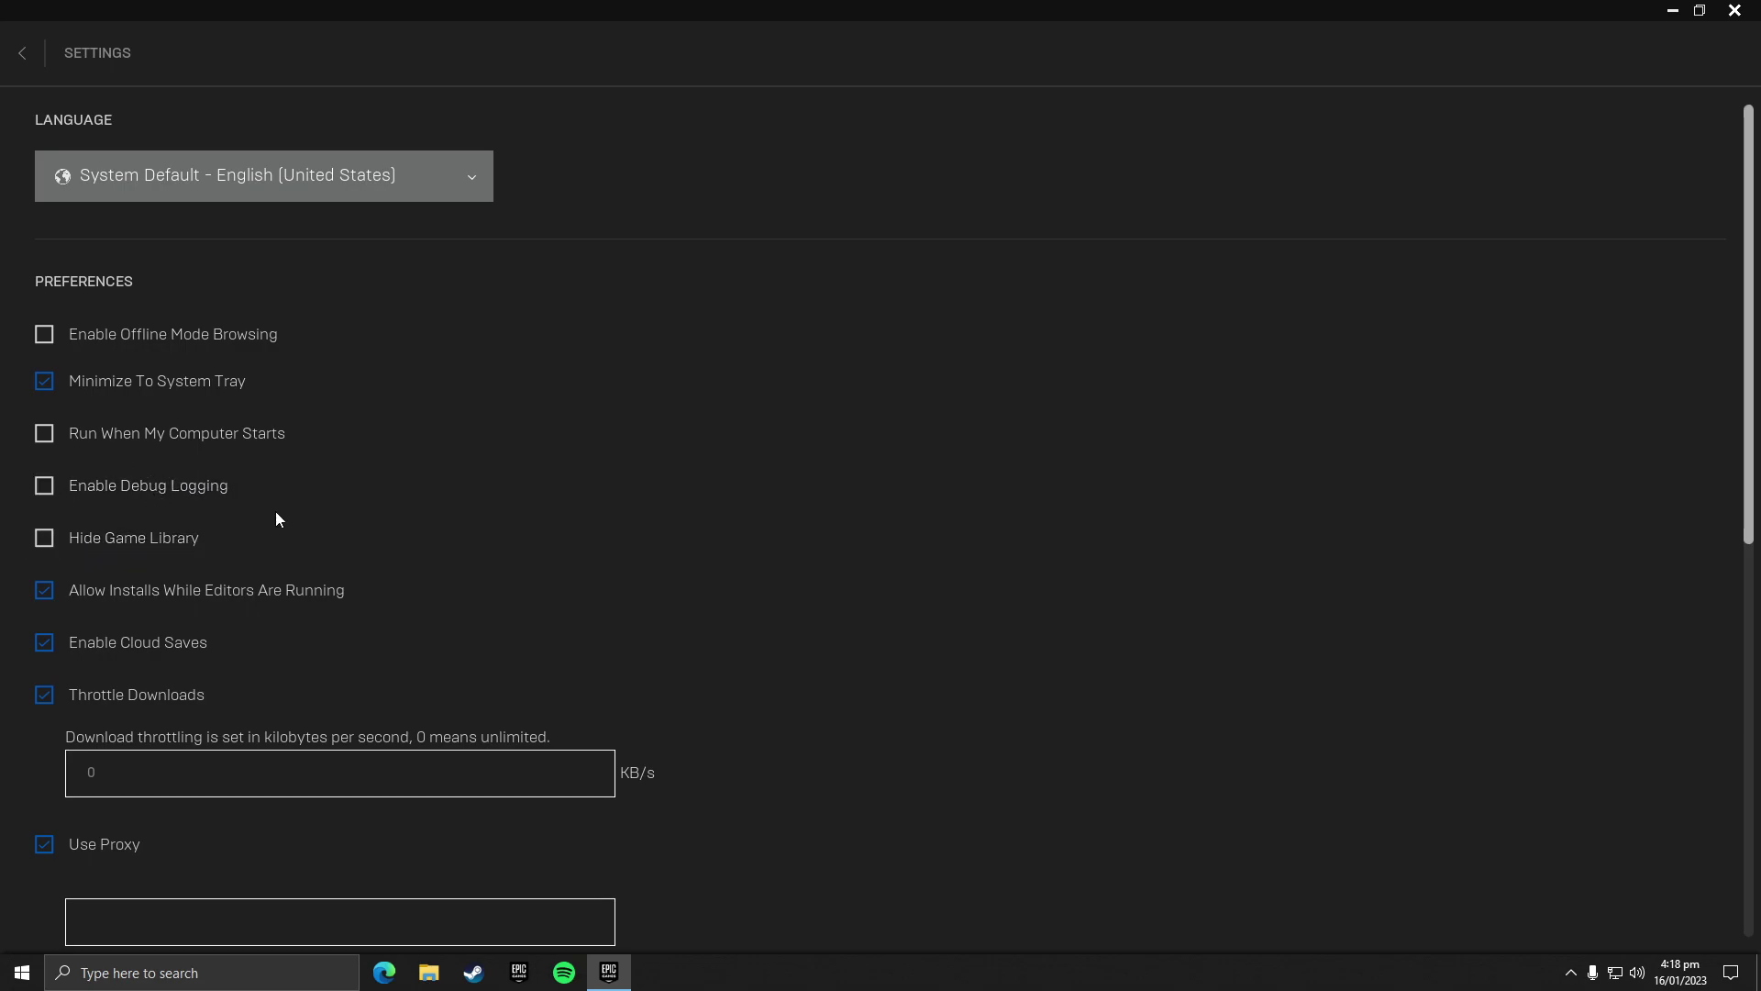
Untick Allow Installs While Editors Are Running, Throttle Downloads and Use Proxy
{"action": "left_click", "coordinate": [129, 593]}
{"action": "left_click", "coordinate": [182, 699]}
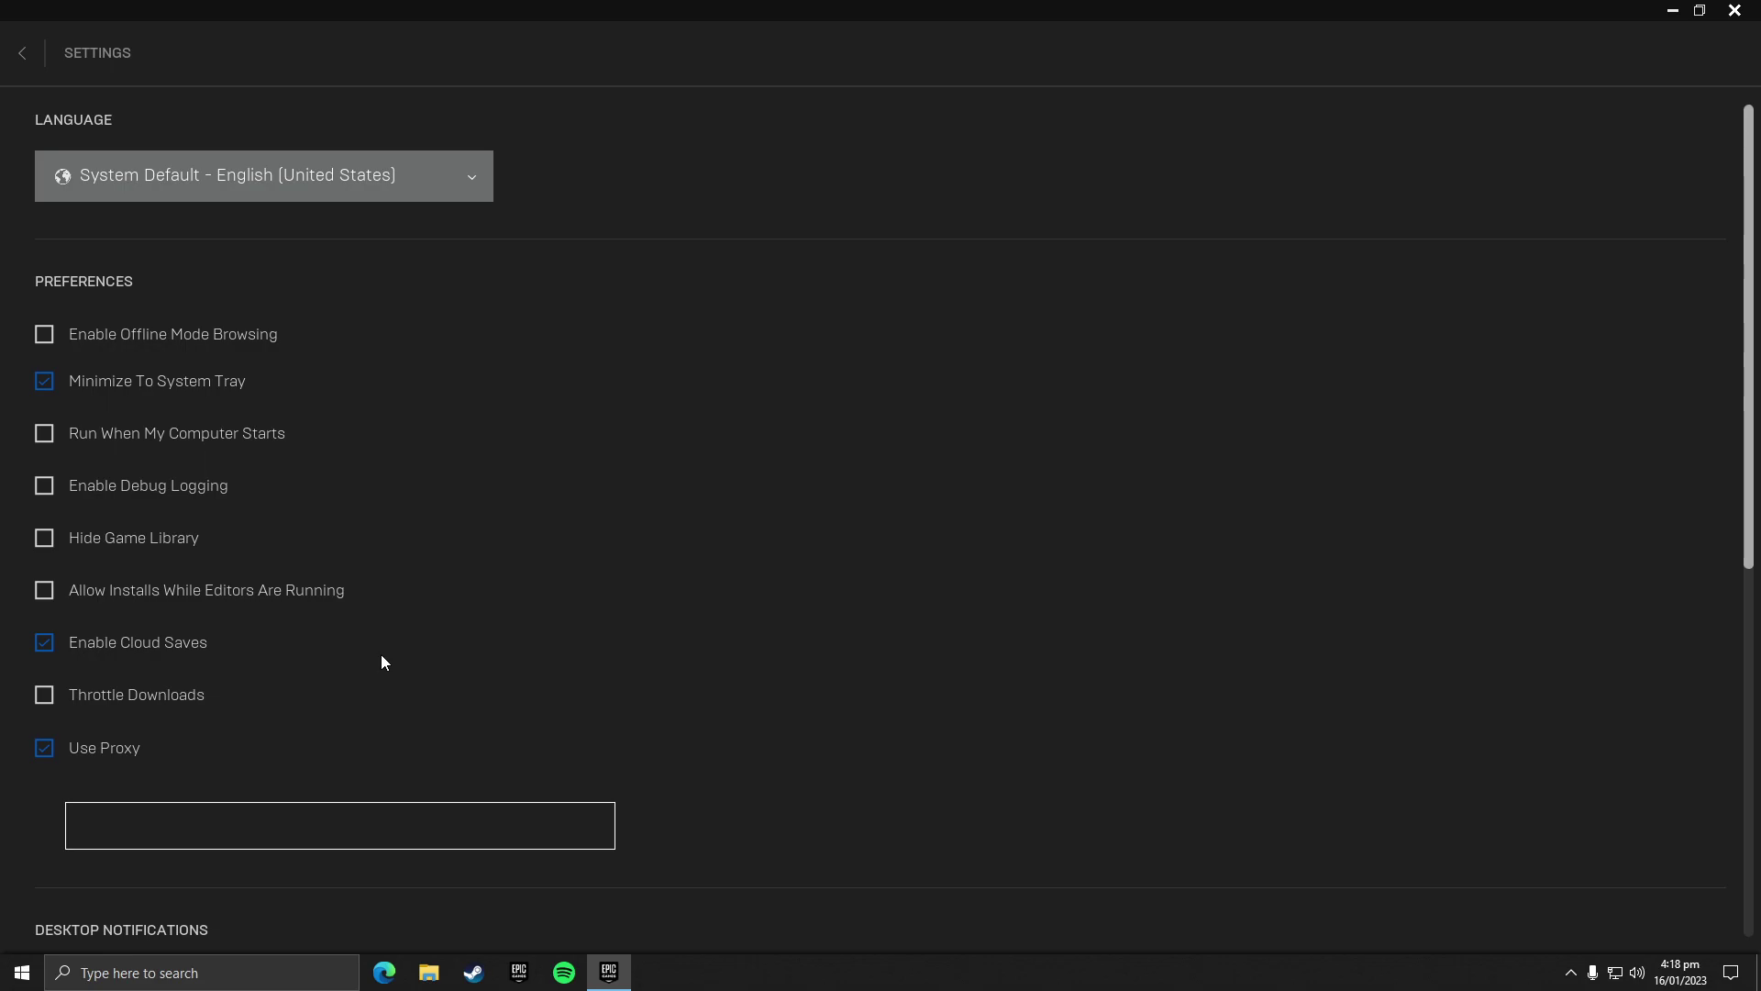
{"action": "scroll", "coordinate": [381, 661], "scroll_direction": "down", "scroll_amount": 1}
{"action": "left_click", "coordinate": [89, 717]}
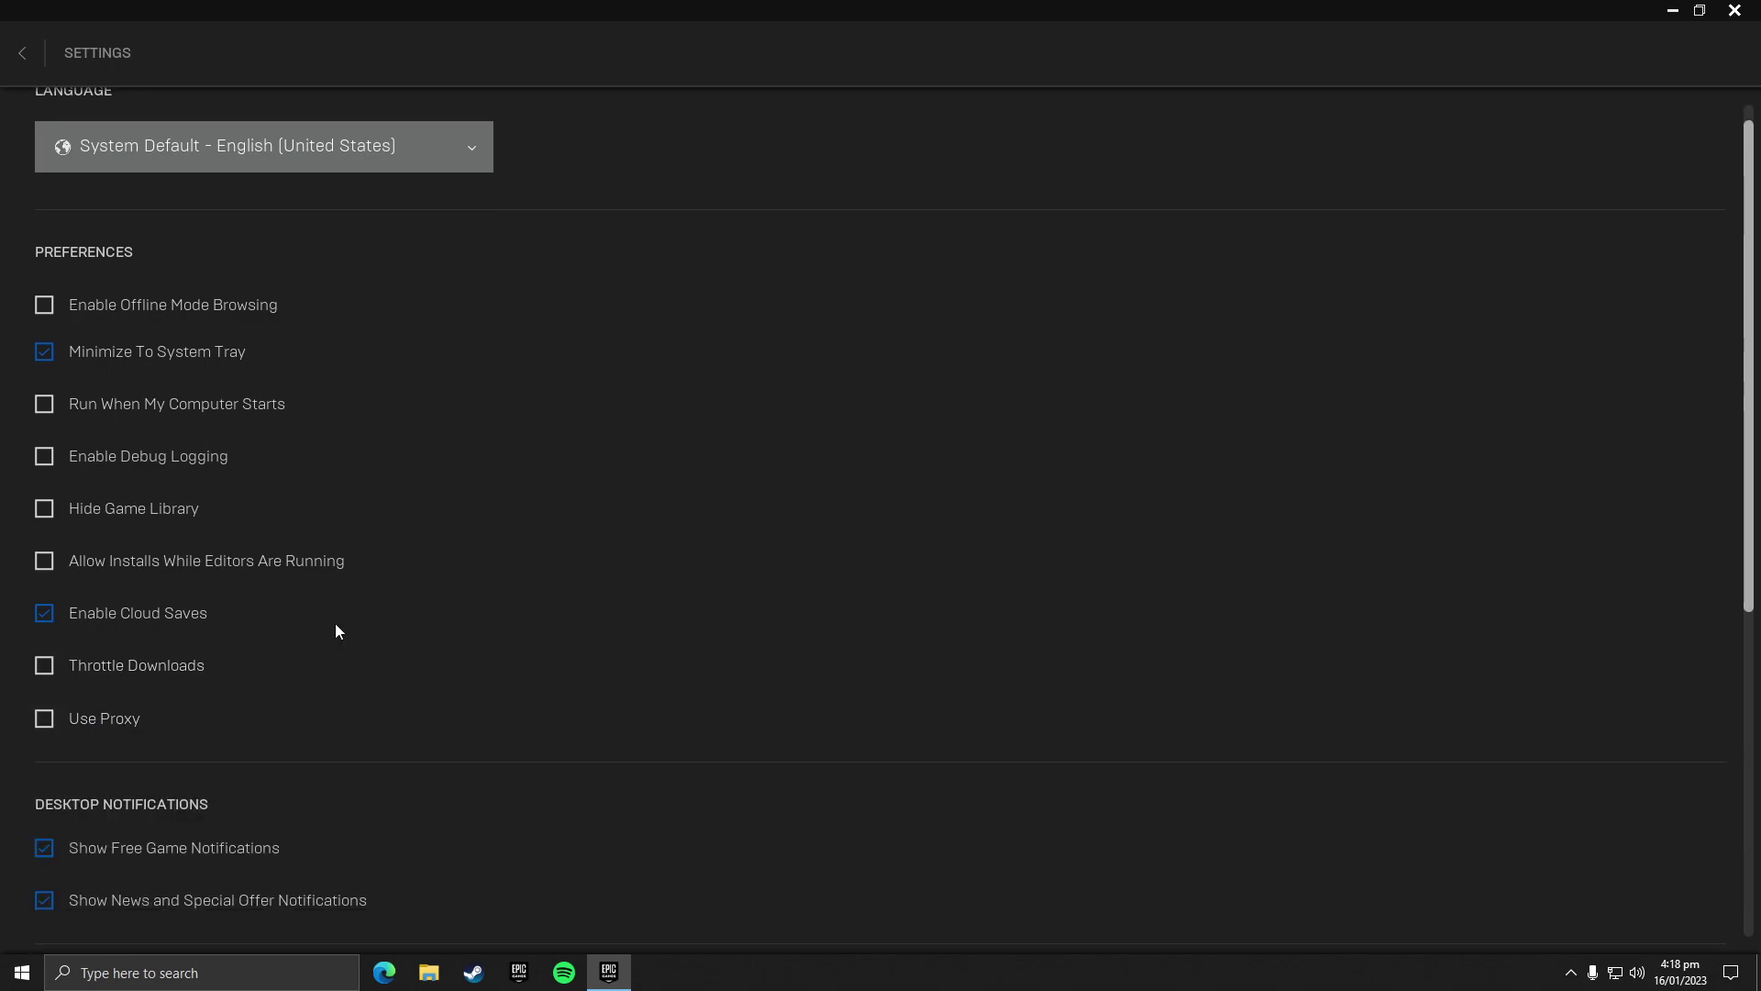
{"action": "scroll", "coordinate": [368, 613], "scroll_direction": "down", "scroll_amount": 1}
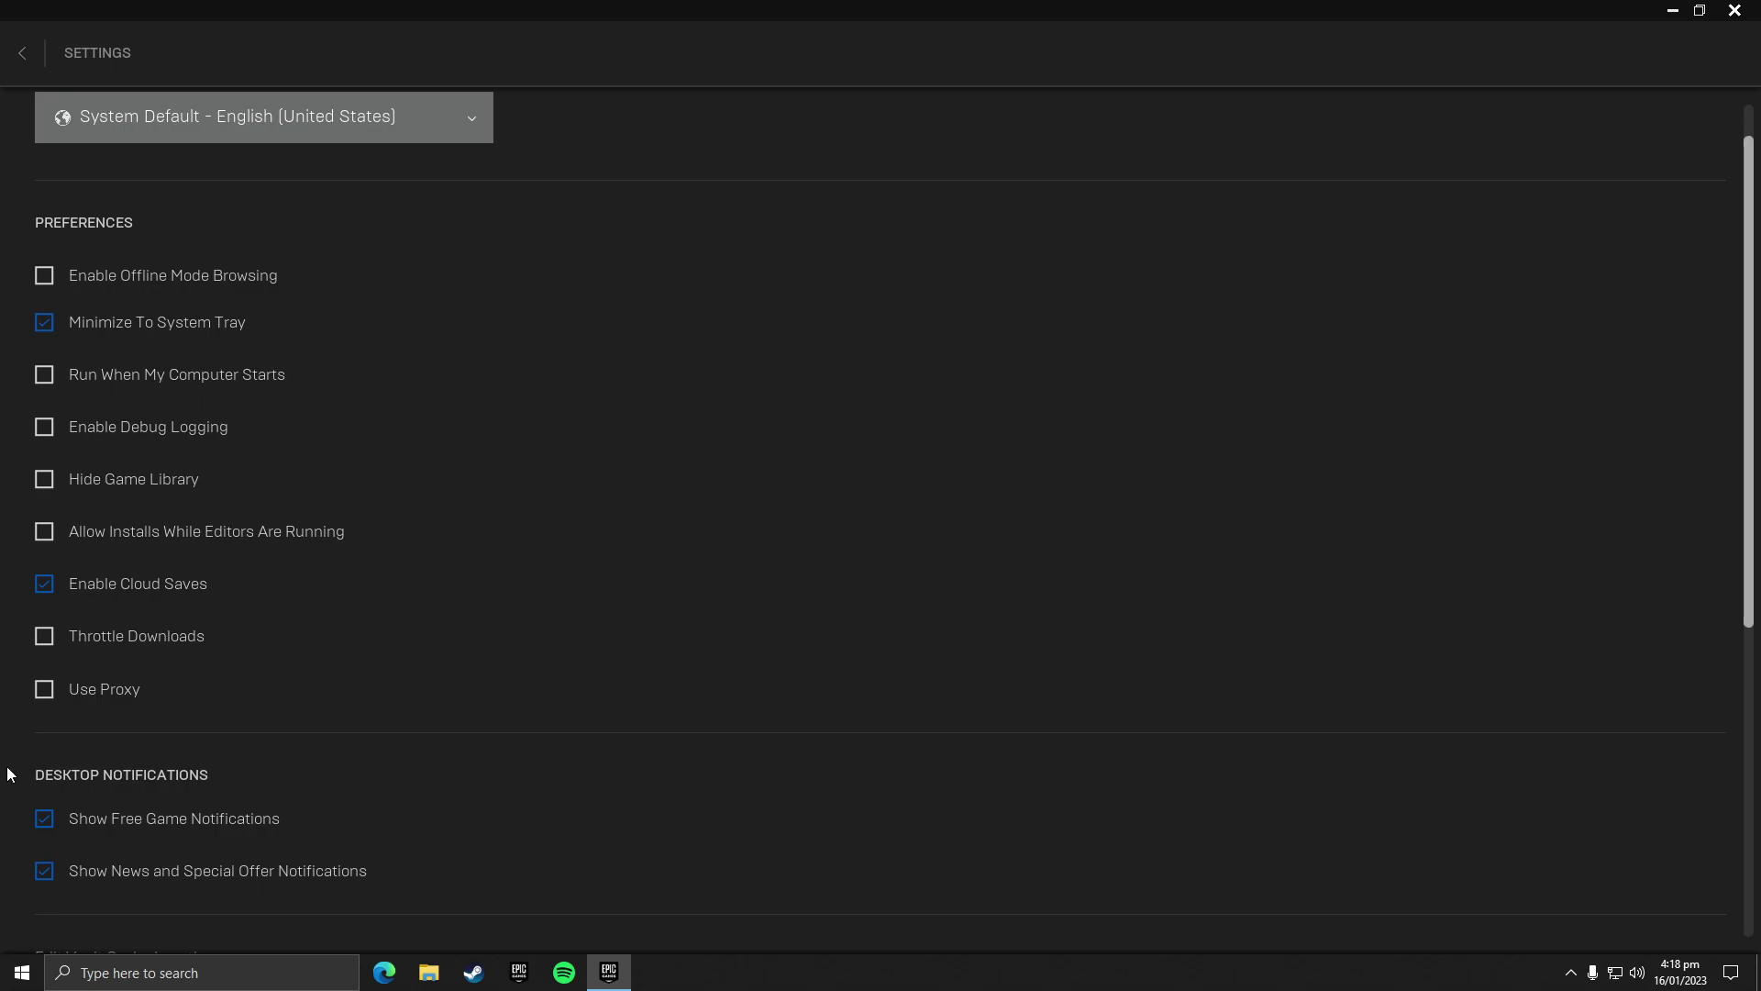
{"action": "scroll", "coordinate": [261, 751], "scroll_direction": "down", "scroll_amount": 1}
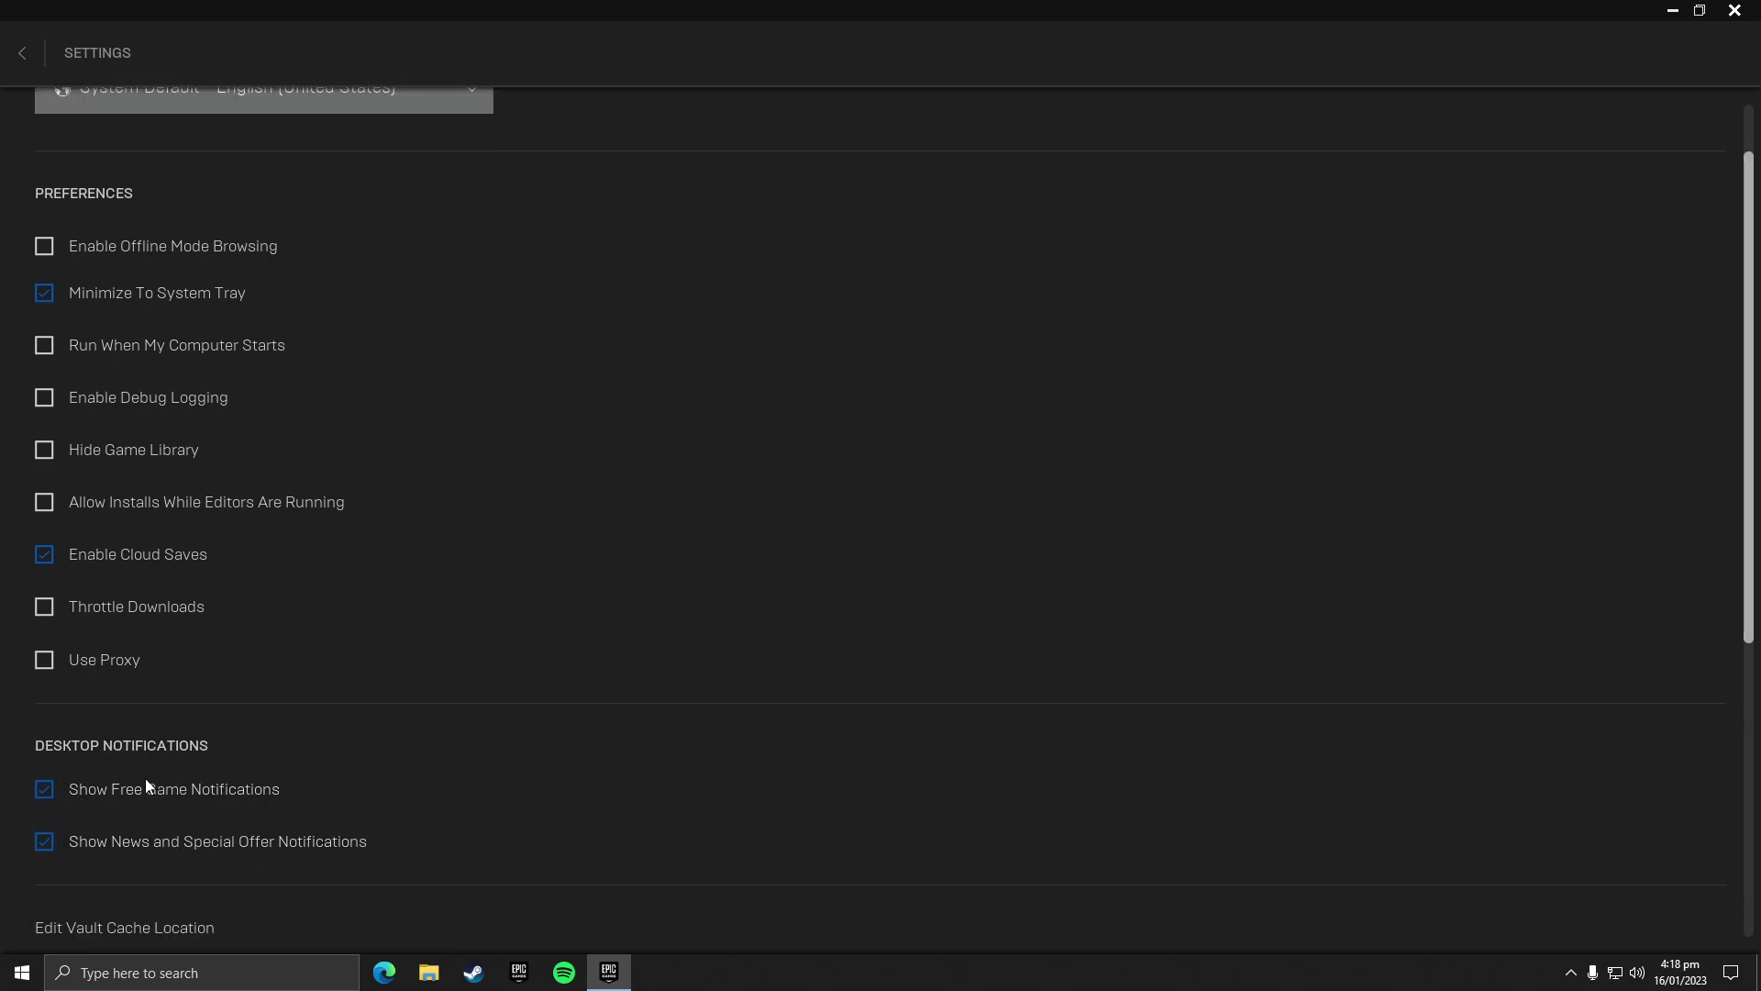
Untick Show Free Game Notifications and Show News and Special Offer Notifications
{"action": "left_click", "coordinate": [233, 792]}
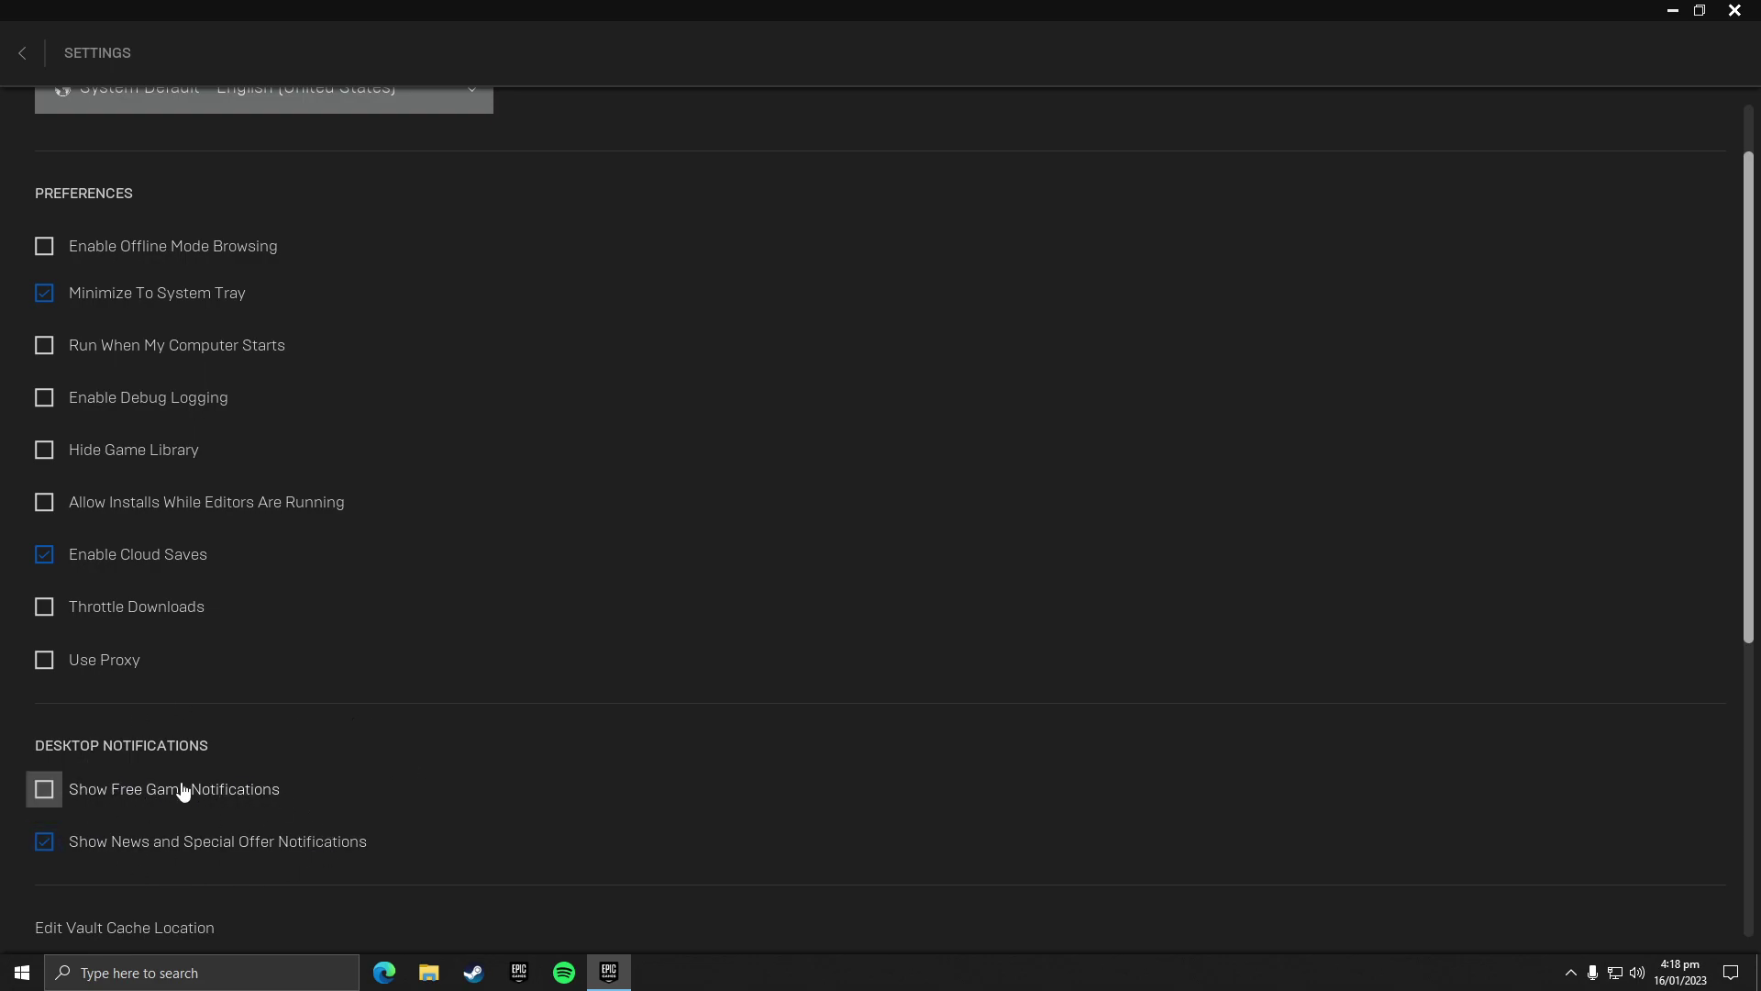
{"action": "left_click", "coordinate": [235, 841]}
{"action": "scroll", "coordinate": [423, 499], "scroll_direction": "down", "scroll_amount": 2}
{"action": "scroll", "coordinate": [422, 498], "scroll_direction": "down", "scroll_amount": 2}
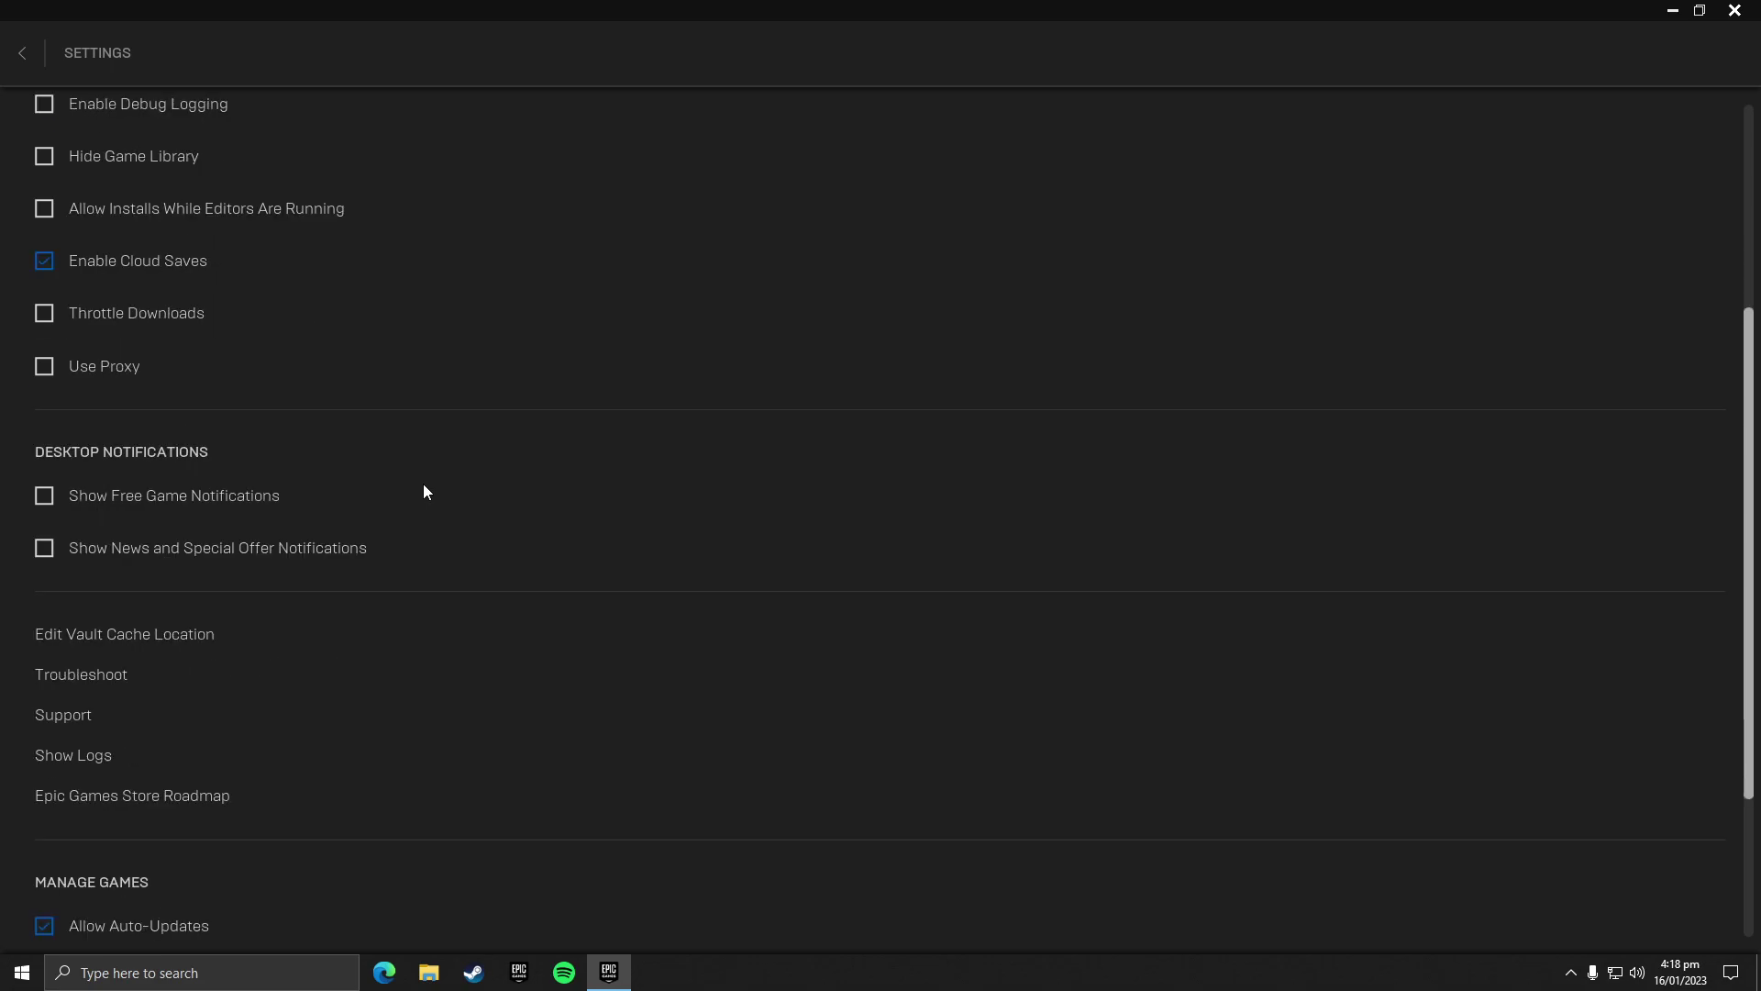
{"action": "scroll", "coordinate": [423, 483], "scroll_direction": "down", "scroll_amount": 2}
{"action": "scroll", "coordinate": [423, 482], "scroll_direction": "down", "scroll_amount": 2}
{"action": "scroll", "coordinate": [422, 484], "scroll_direction": "down", "scroll_amount": 1}
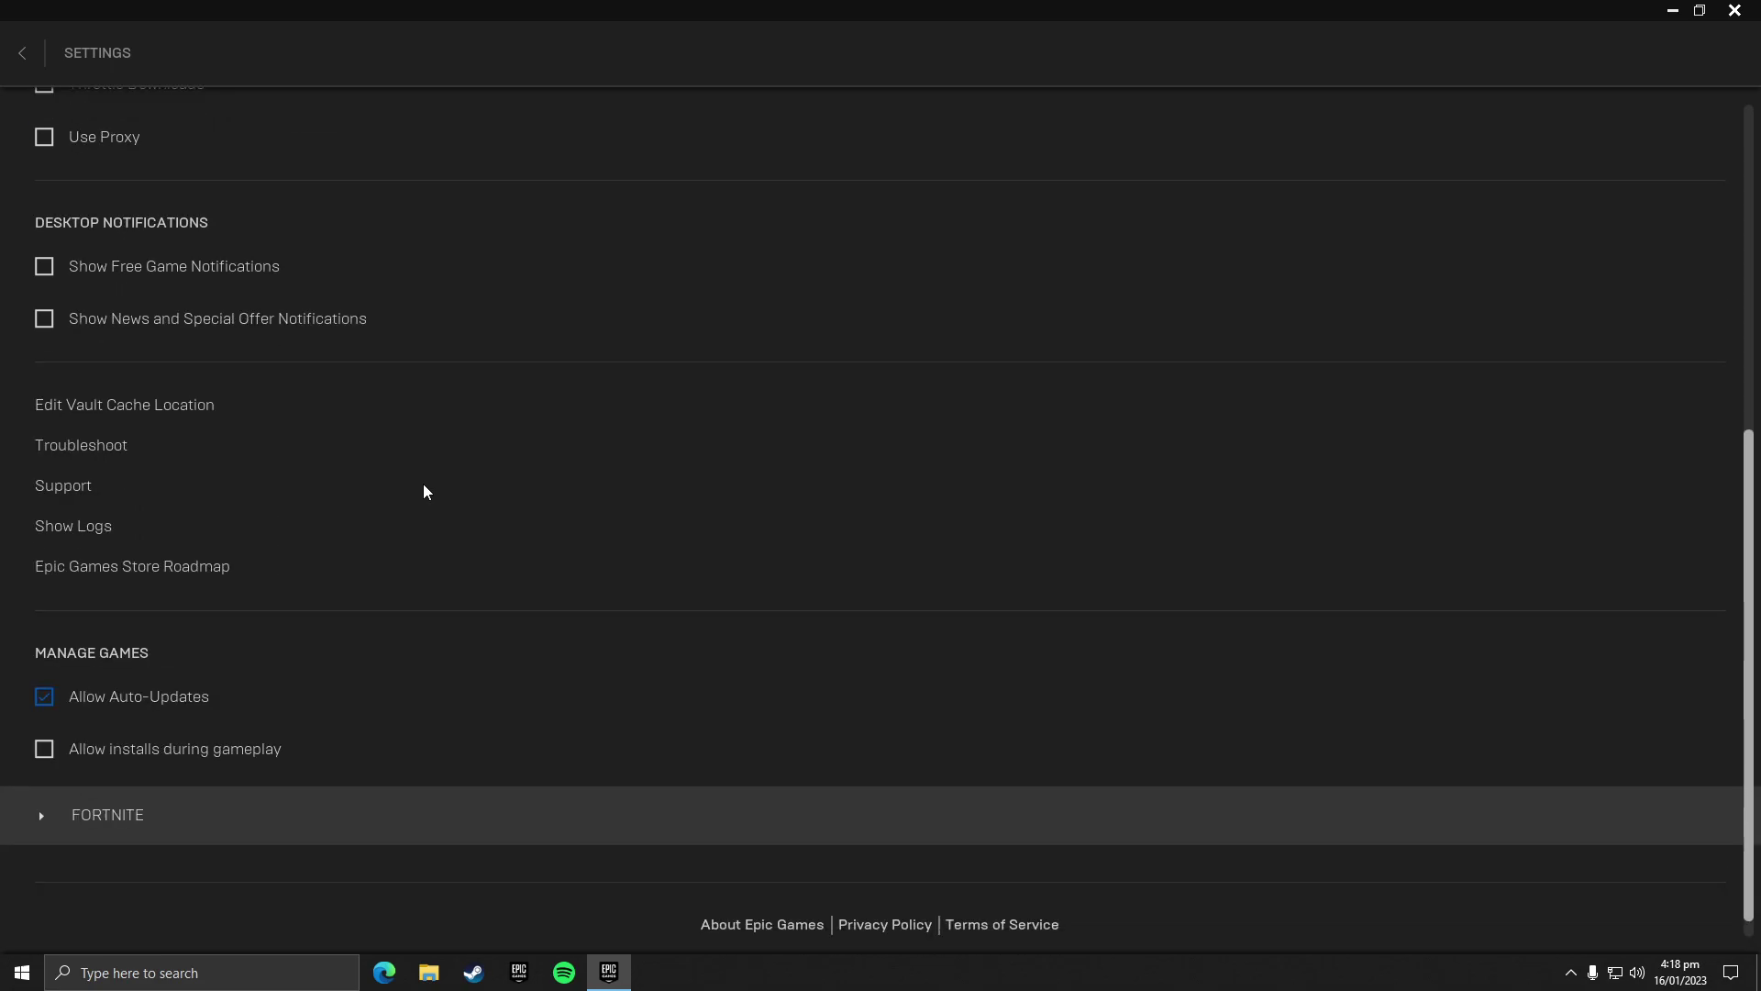
Return to the Library, minimize the launcher, and launch NVIDIA Control Panel via 'nvi' search
{"action": "left_click", "coordinate": [126, 64]}
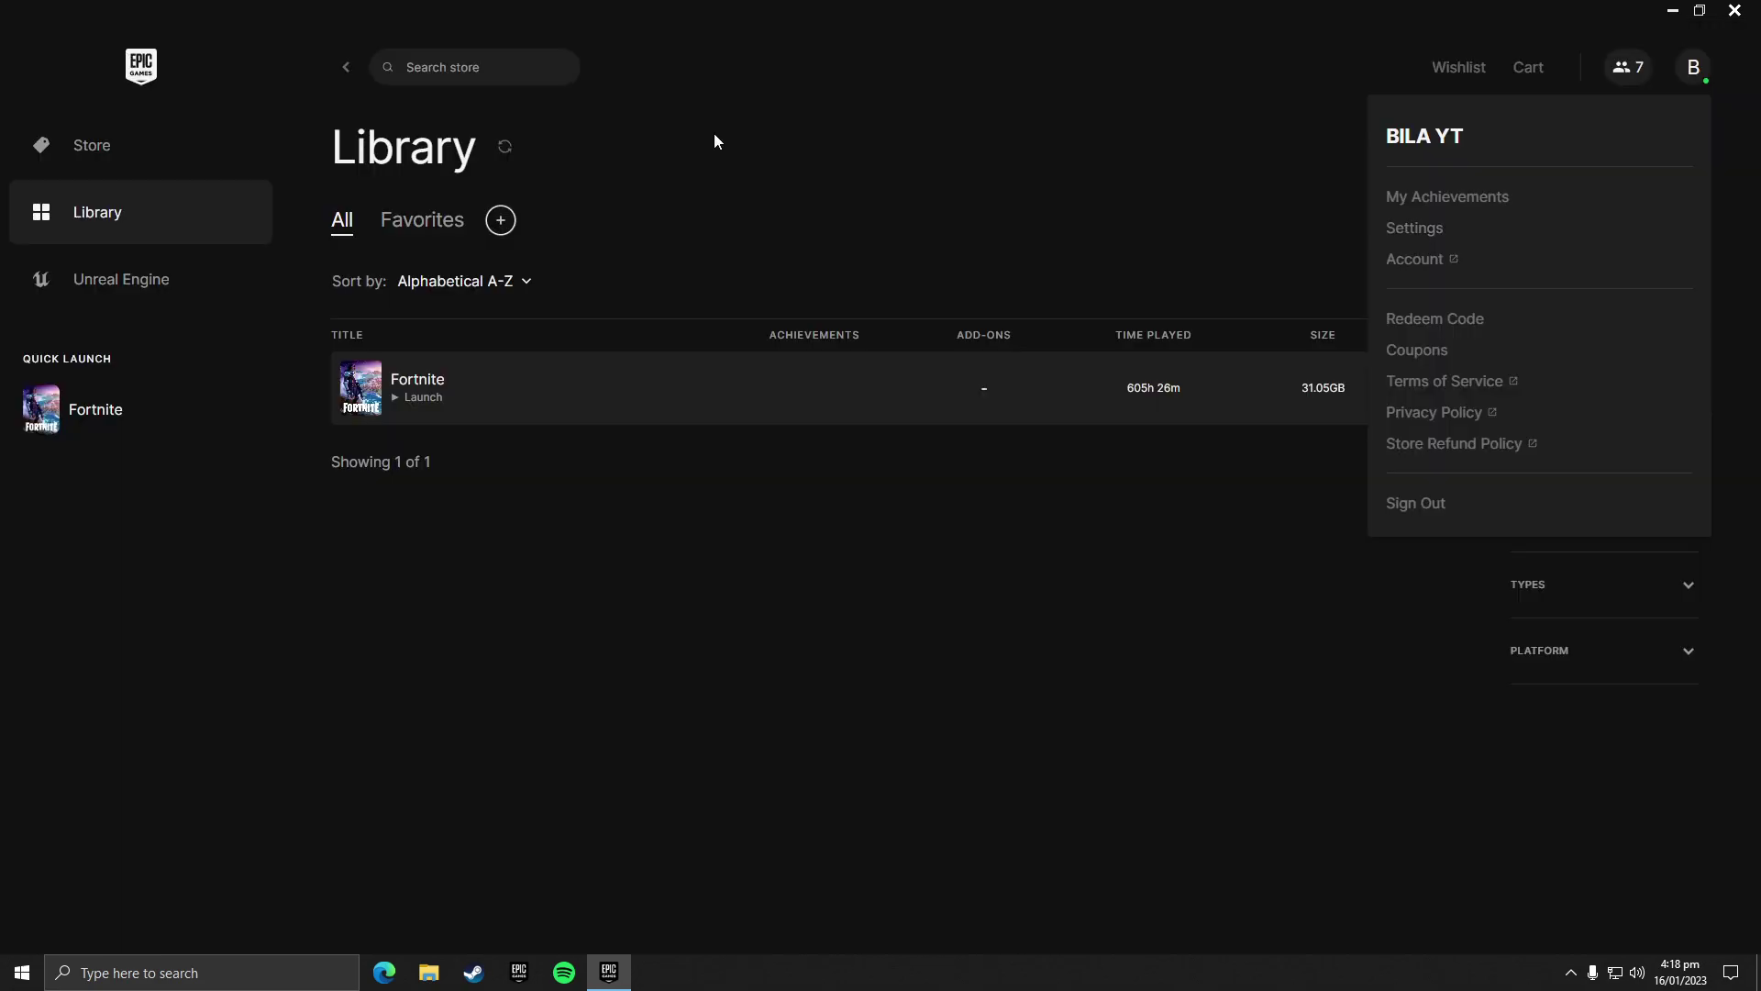
{"action": "left_click", "coordinate": [1701, 10]}
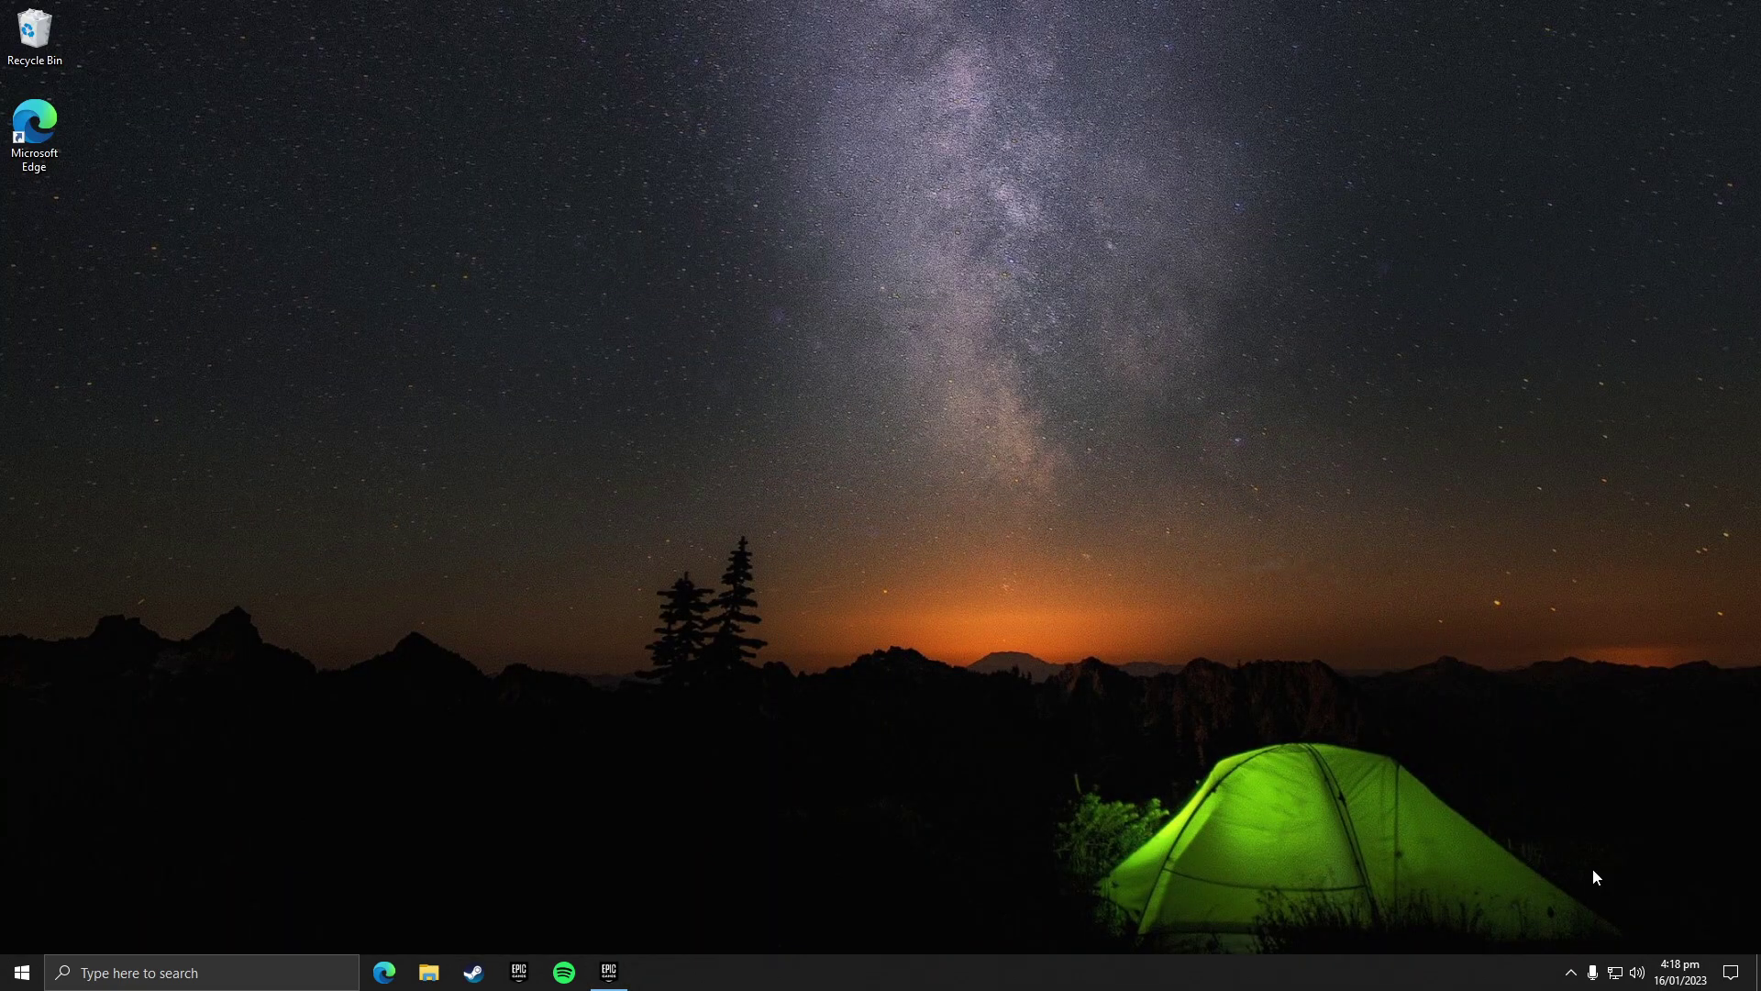
{"action": "left_click", "coordinate": [203, 972]}
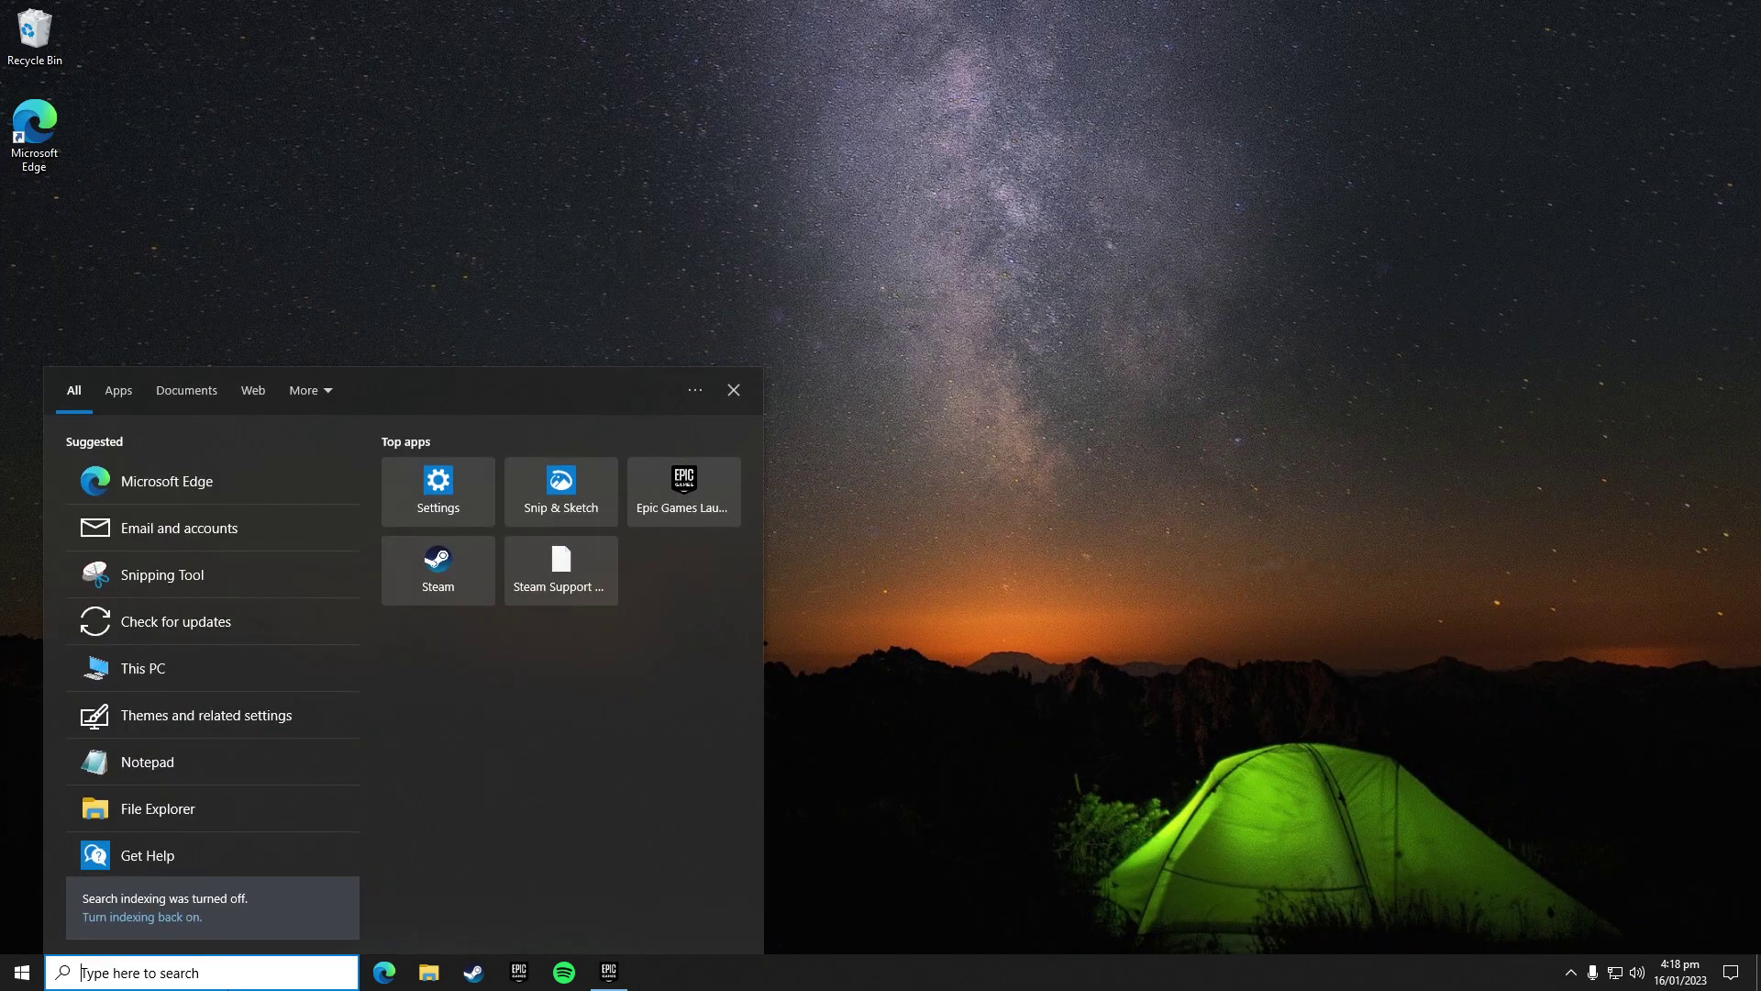
{"action": "type", "text": "nvi"}
{"action": "key", "text": "Return"}
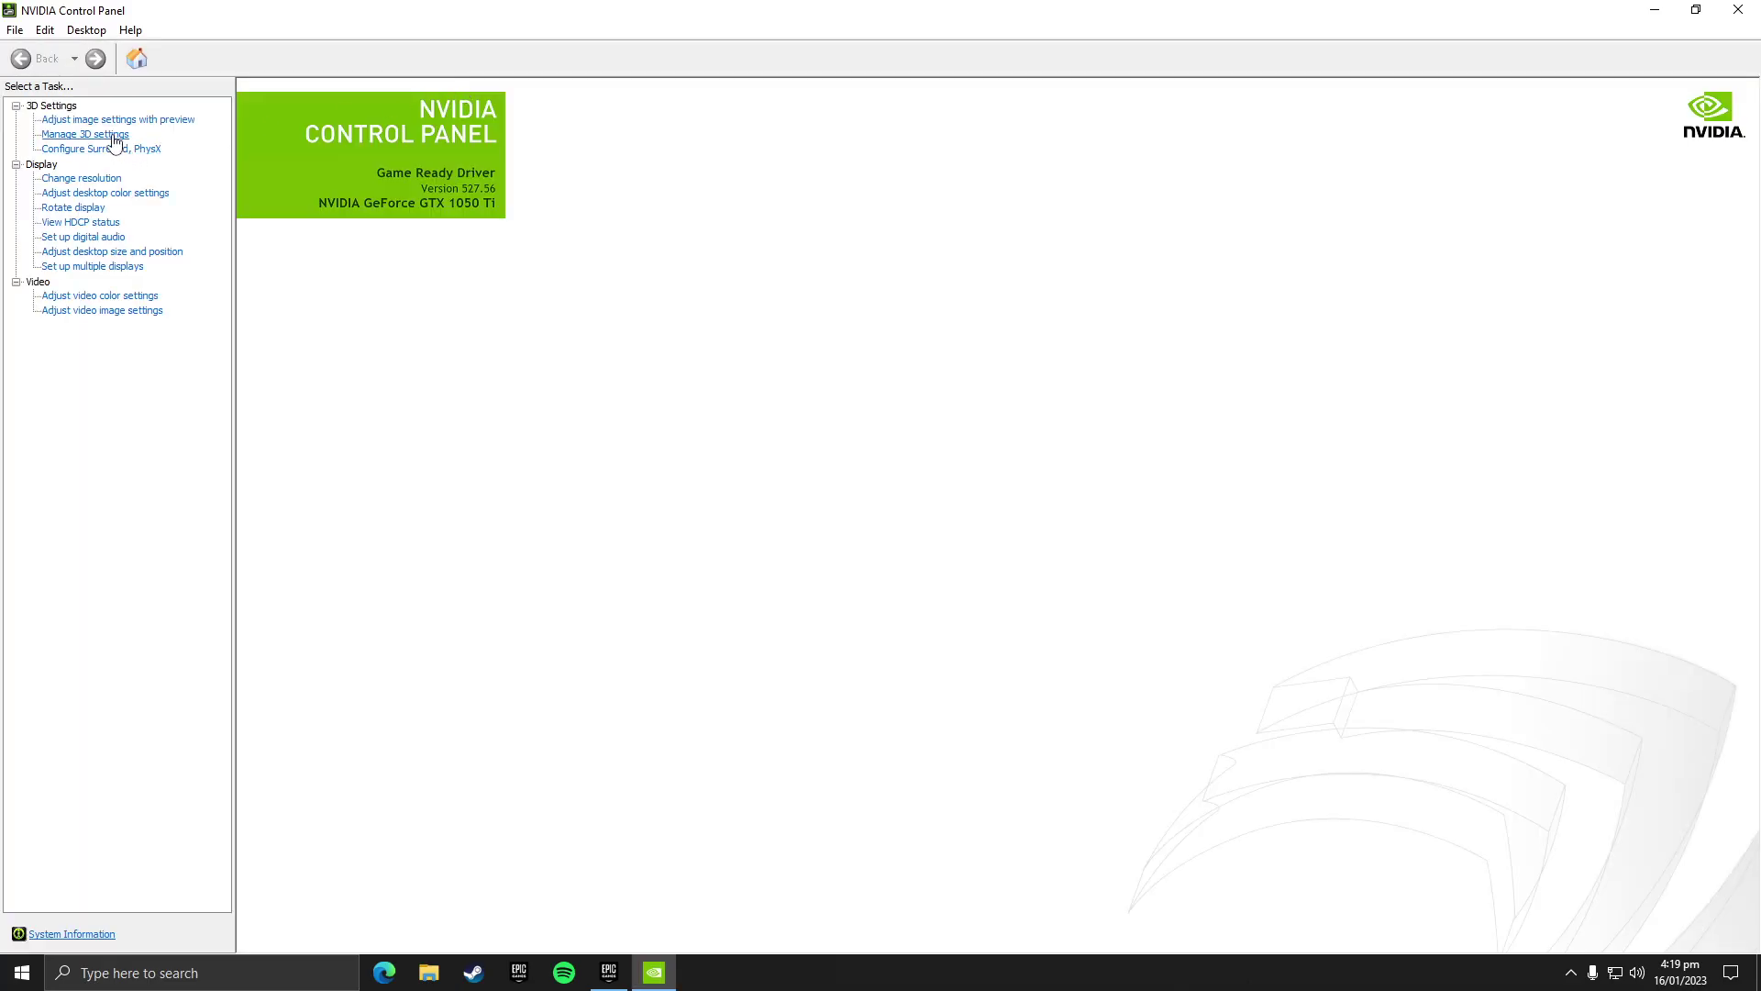
Select Epic Games Launcher under Manage 3D Settings > Program Settings
{"action": "left_click", "coordinate": [96, 134]}
{"action": "left_click", "coordinate": [411, 222]}
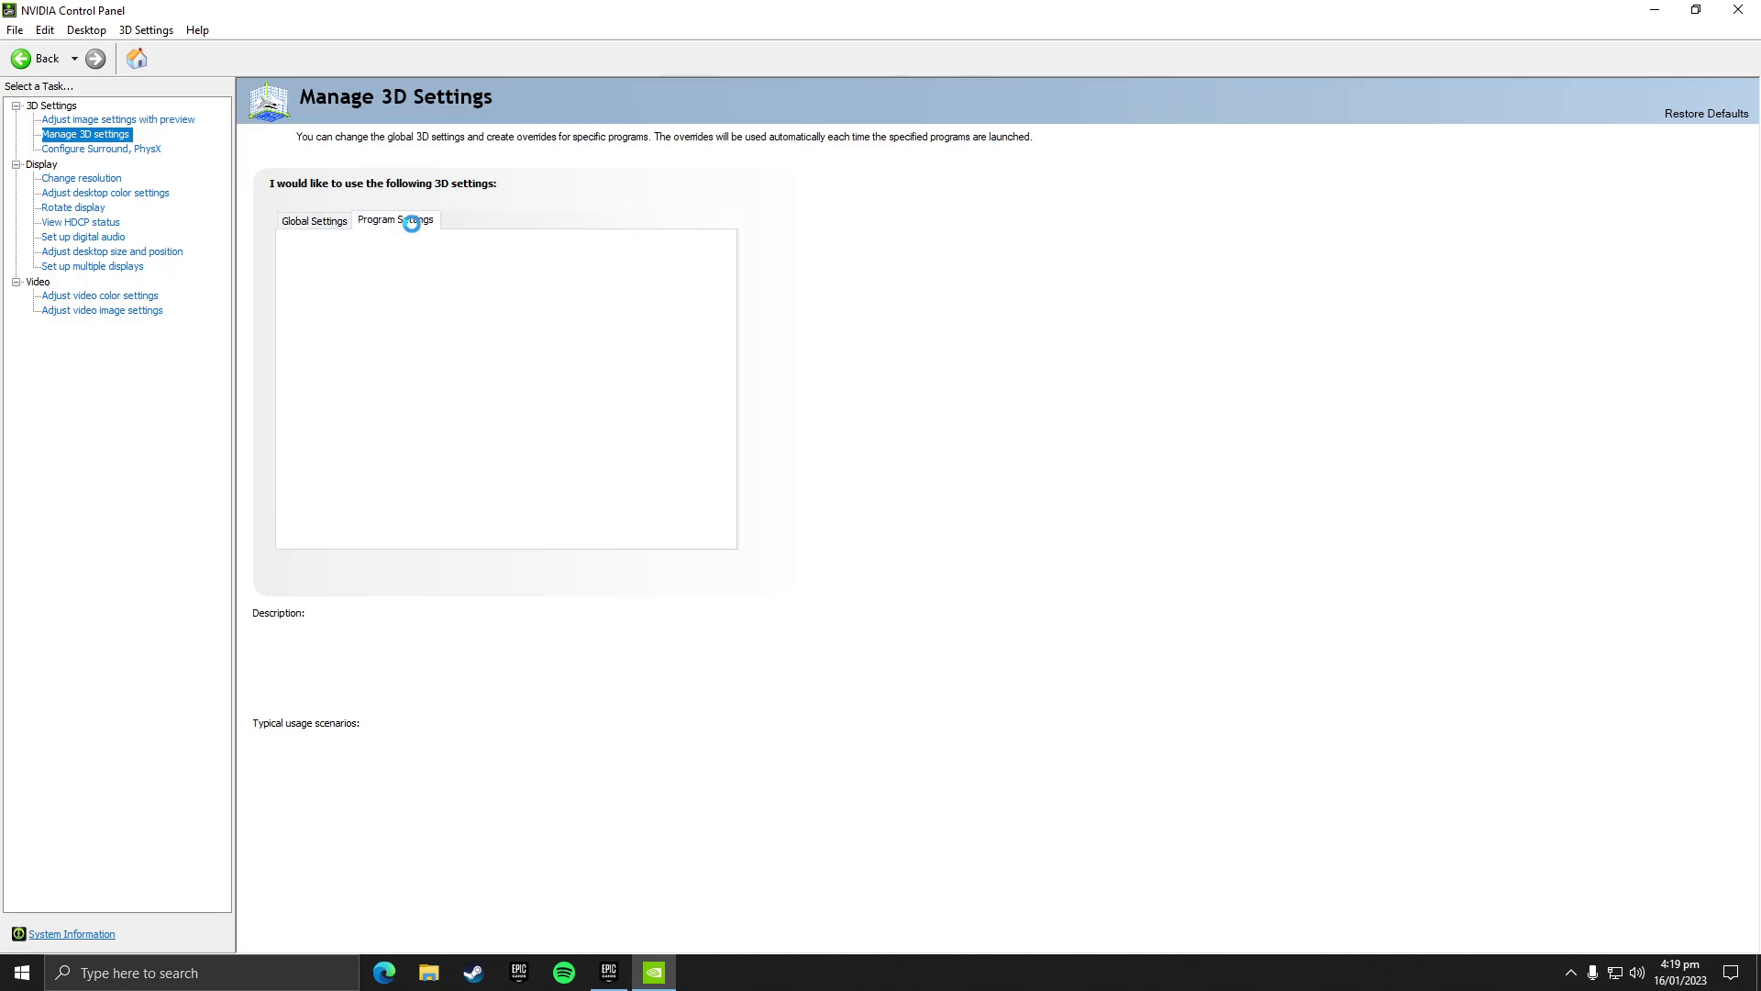
{"action": "left_click", "coordinate": [378, 265]}
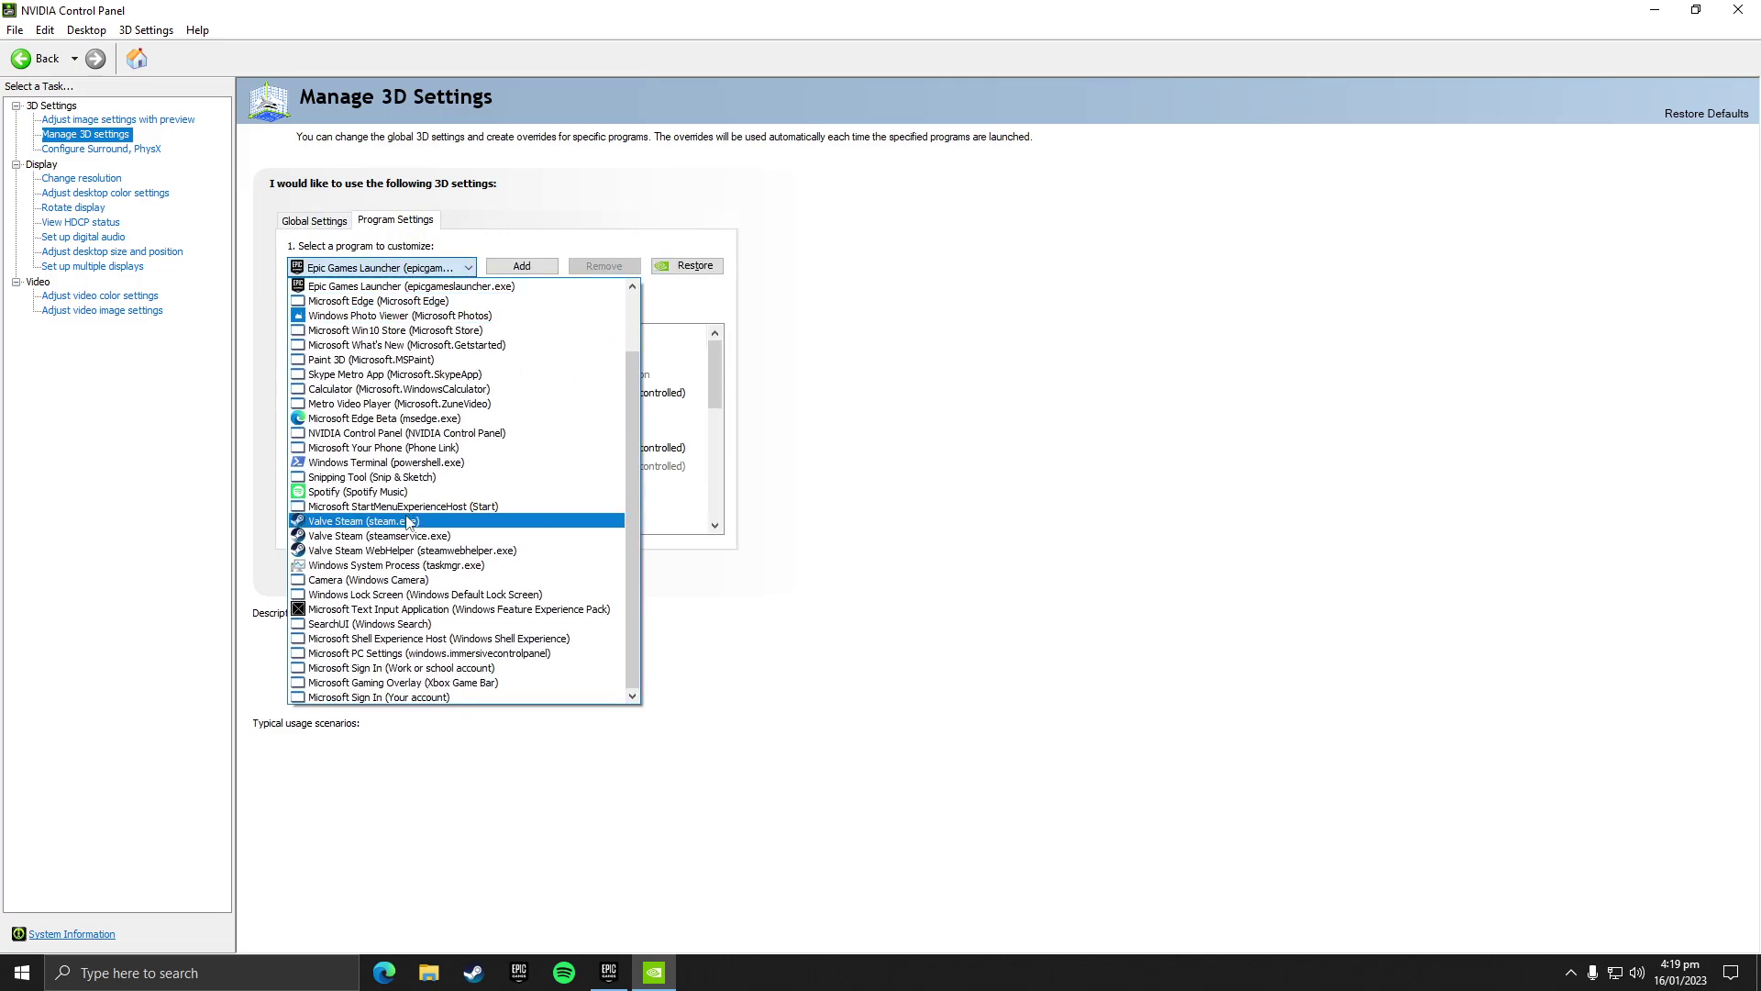
{"action": "left_click", "coordinate": [385, 289]}
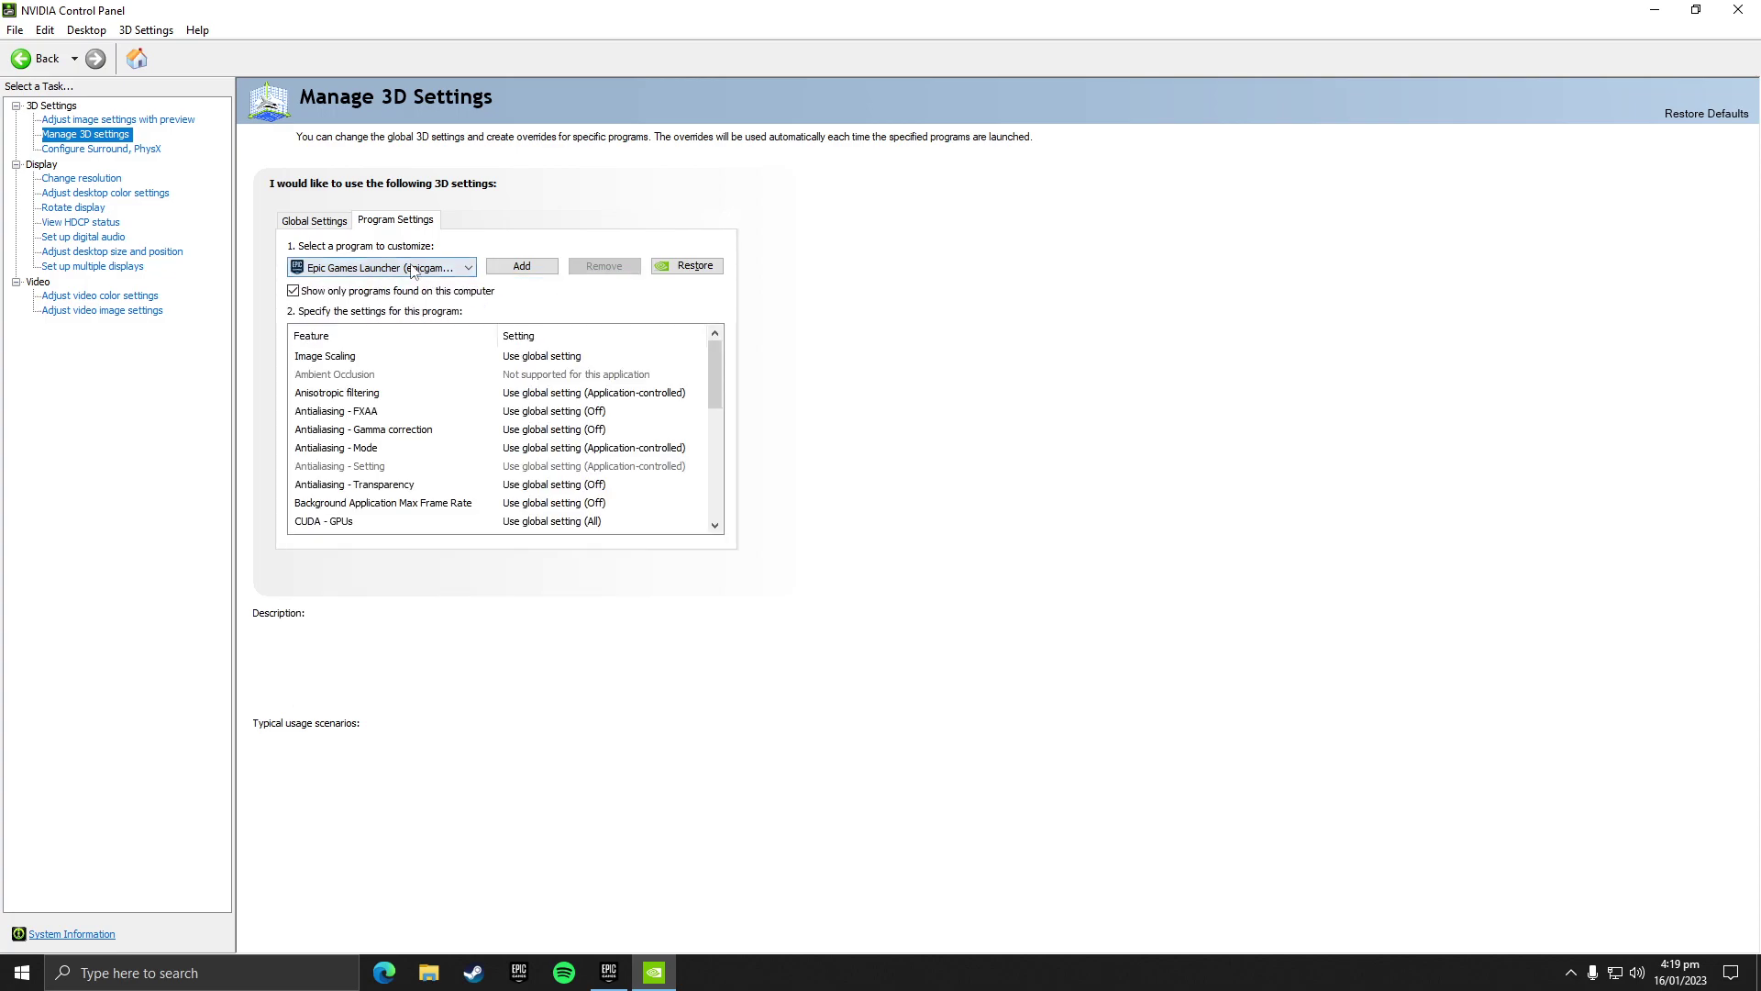
{"action": "left_click_drag", "start_coordinate": [715, 365], "coordinate": [727, 468]}
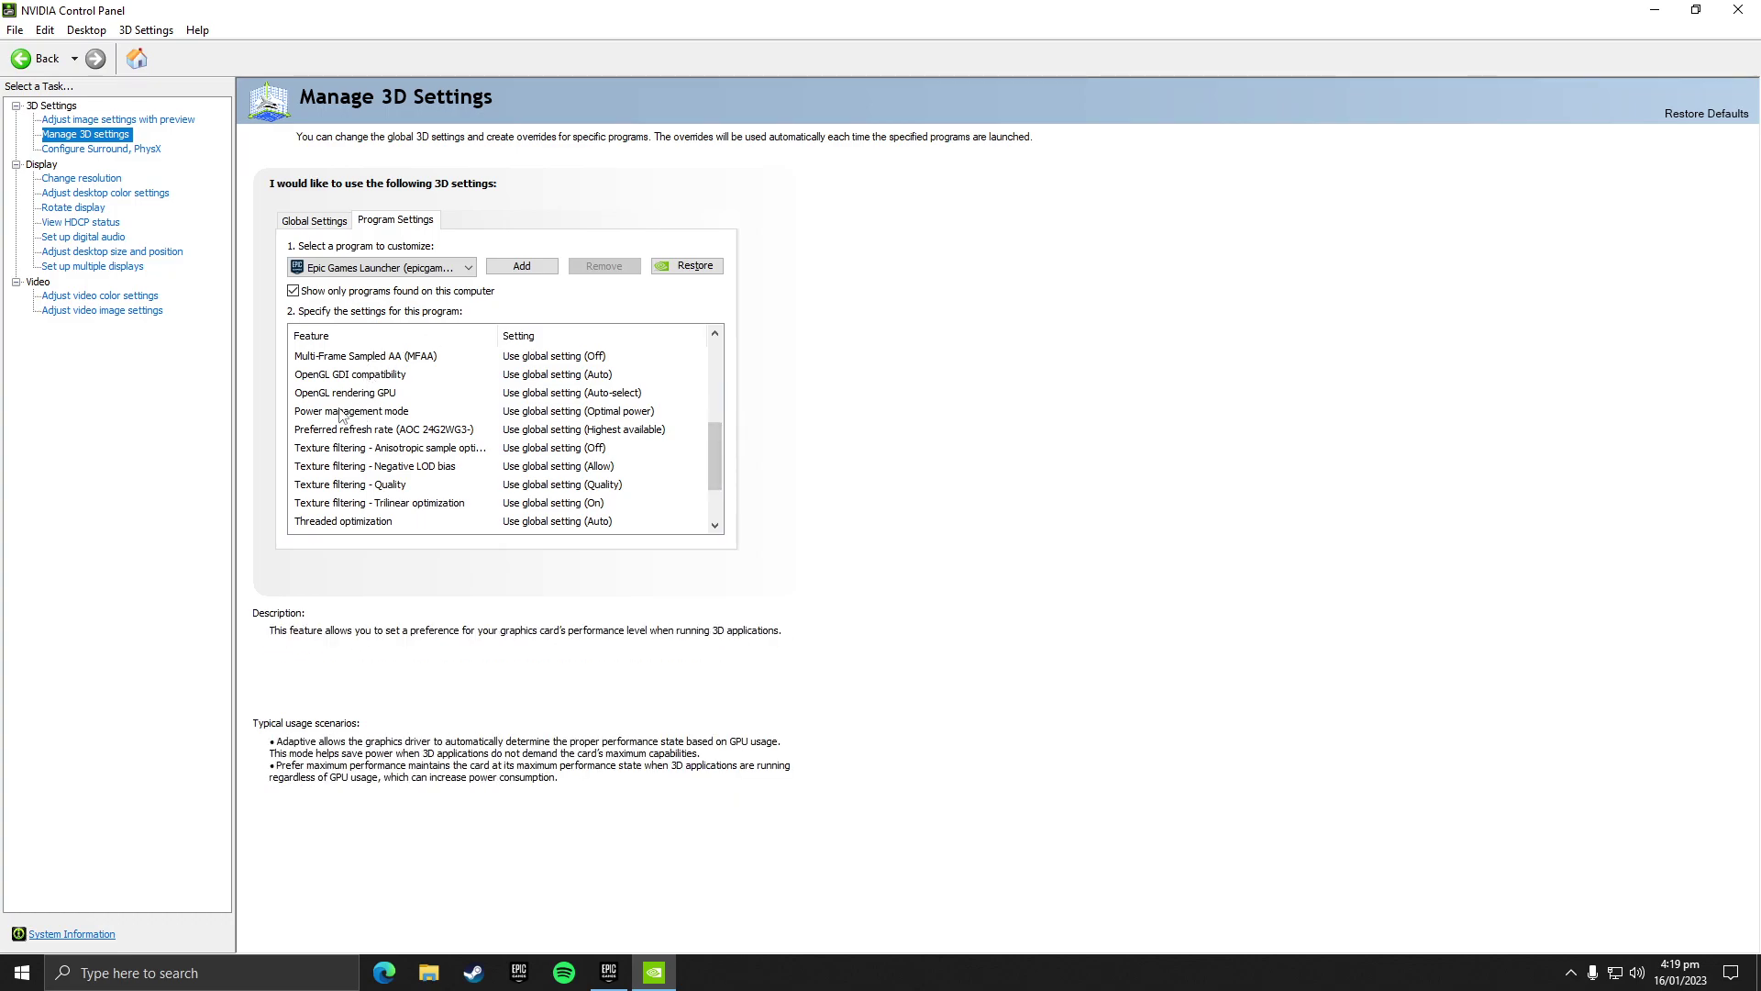
Check the Power management mode dropdown, leaving it at Use global setting (Optimal power)
{"action": "left_click", "coordinate": [538, 411]}
{"action": "left_click", "coordinate": [699, 412]}
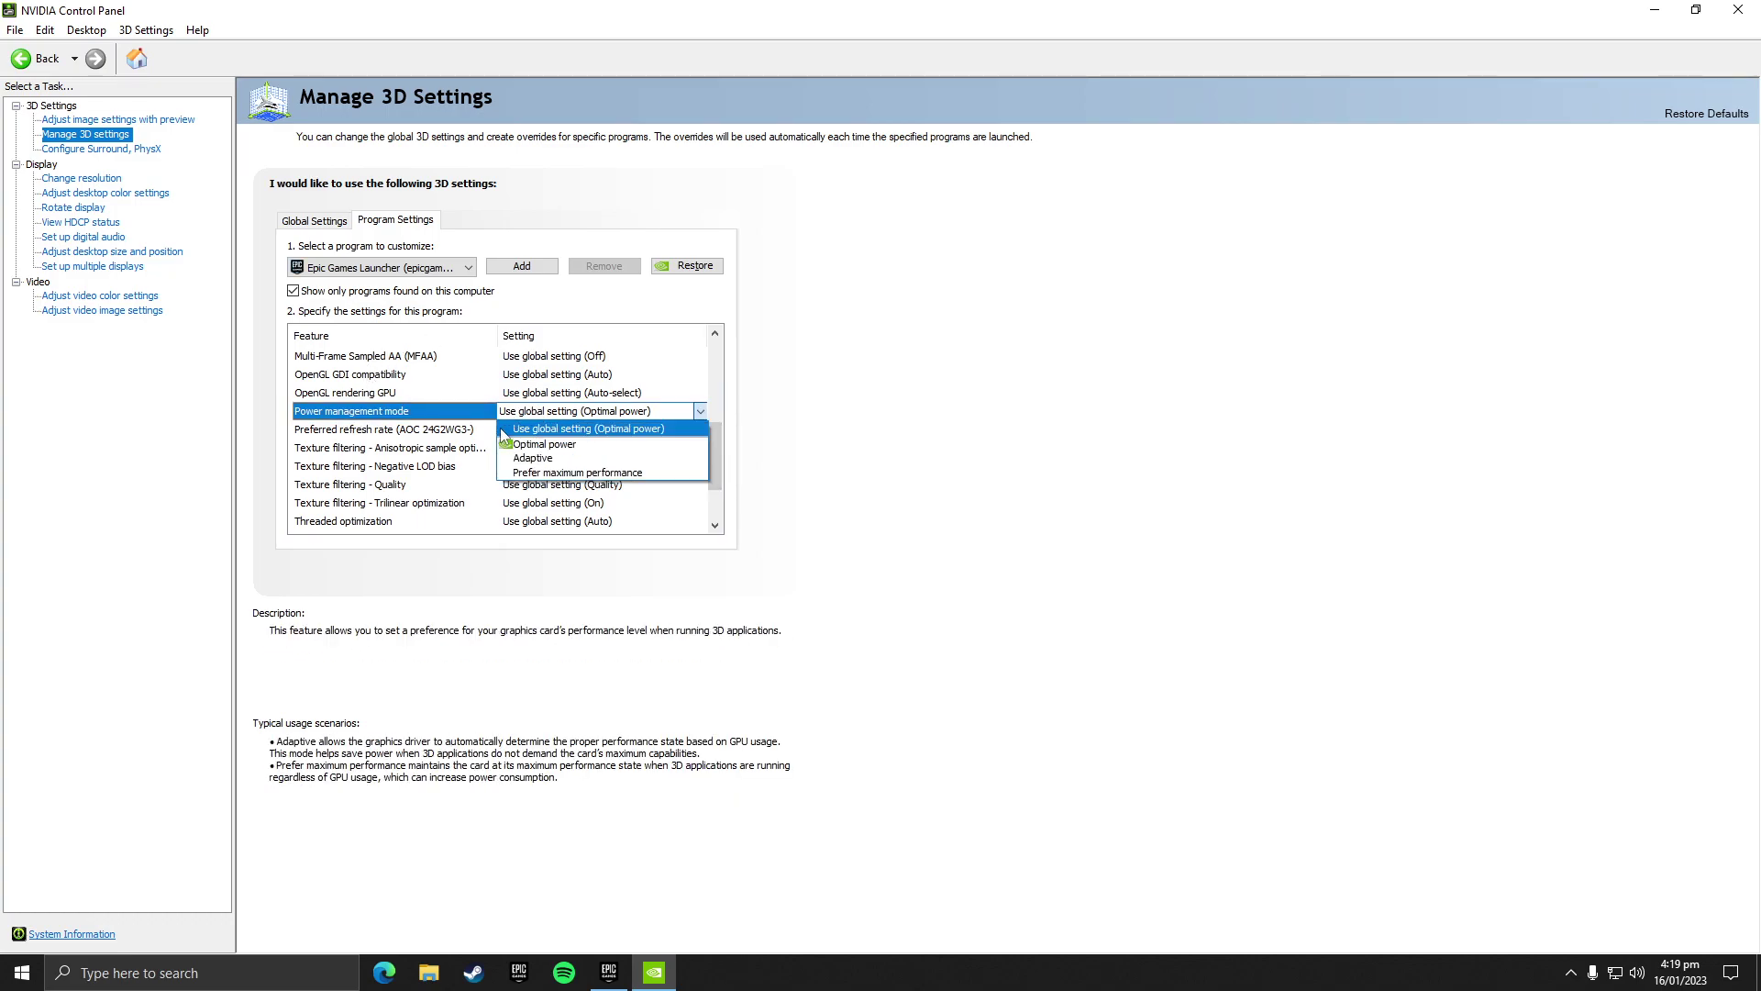
{"action": "left_click", "coordinate": [701, 411]}
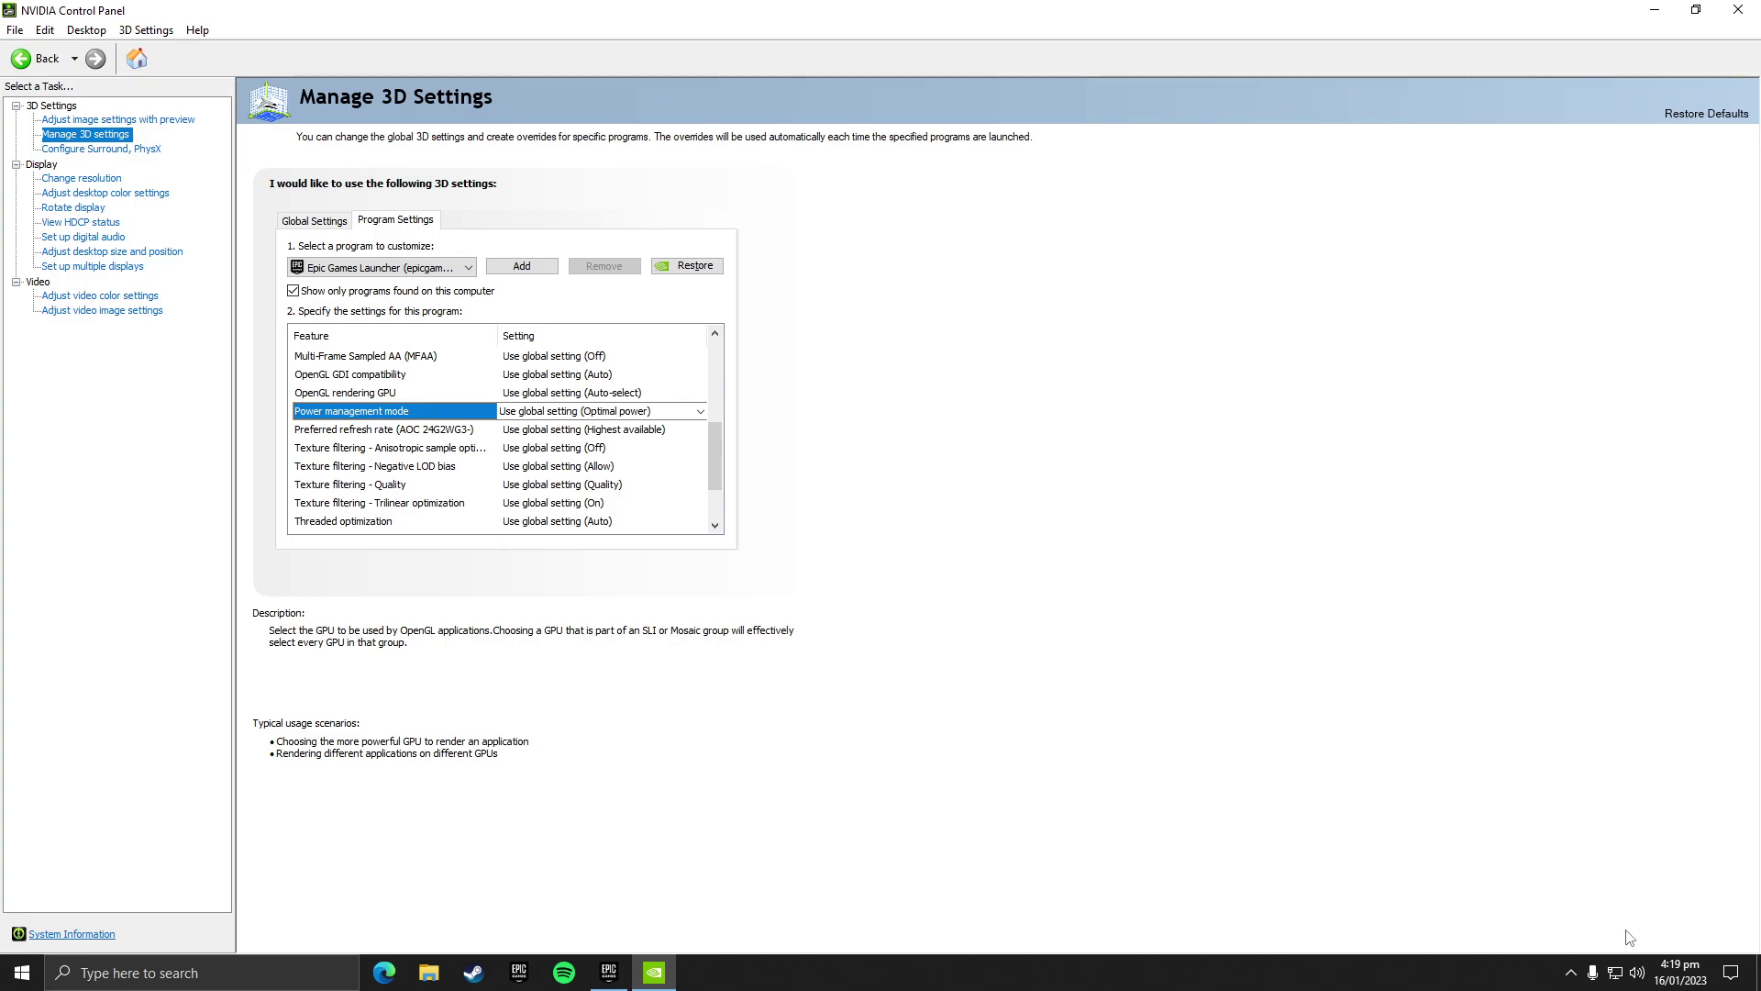
{"action": "left_click", "coordinate": [1654, 10]}
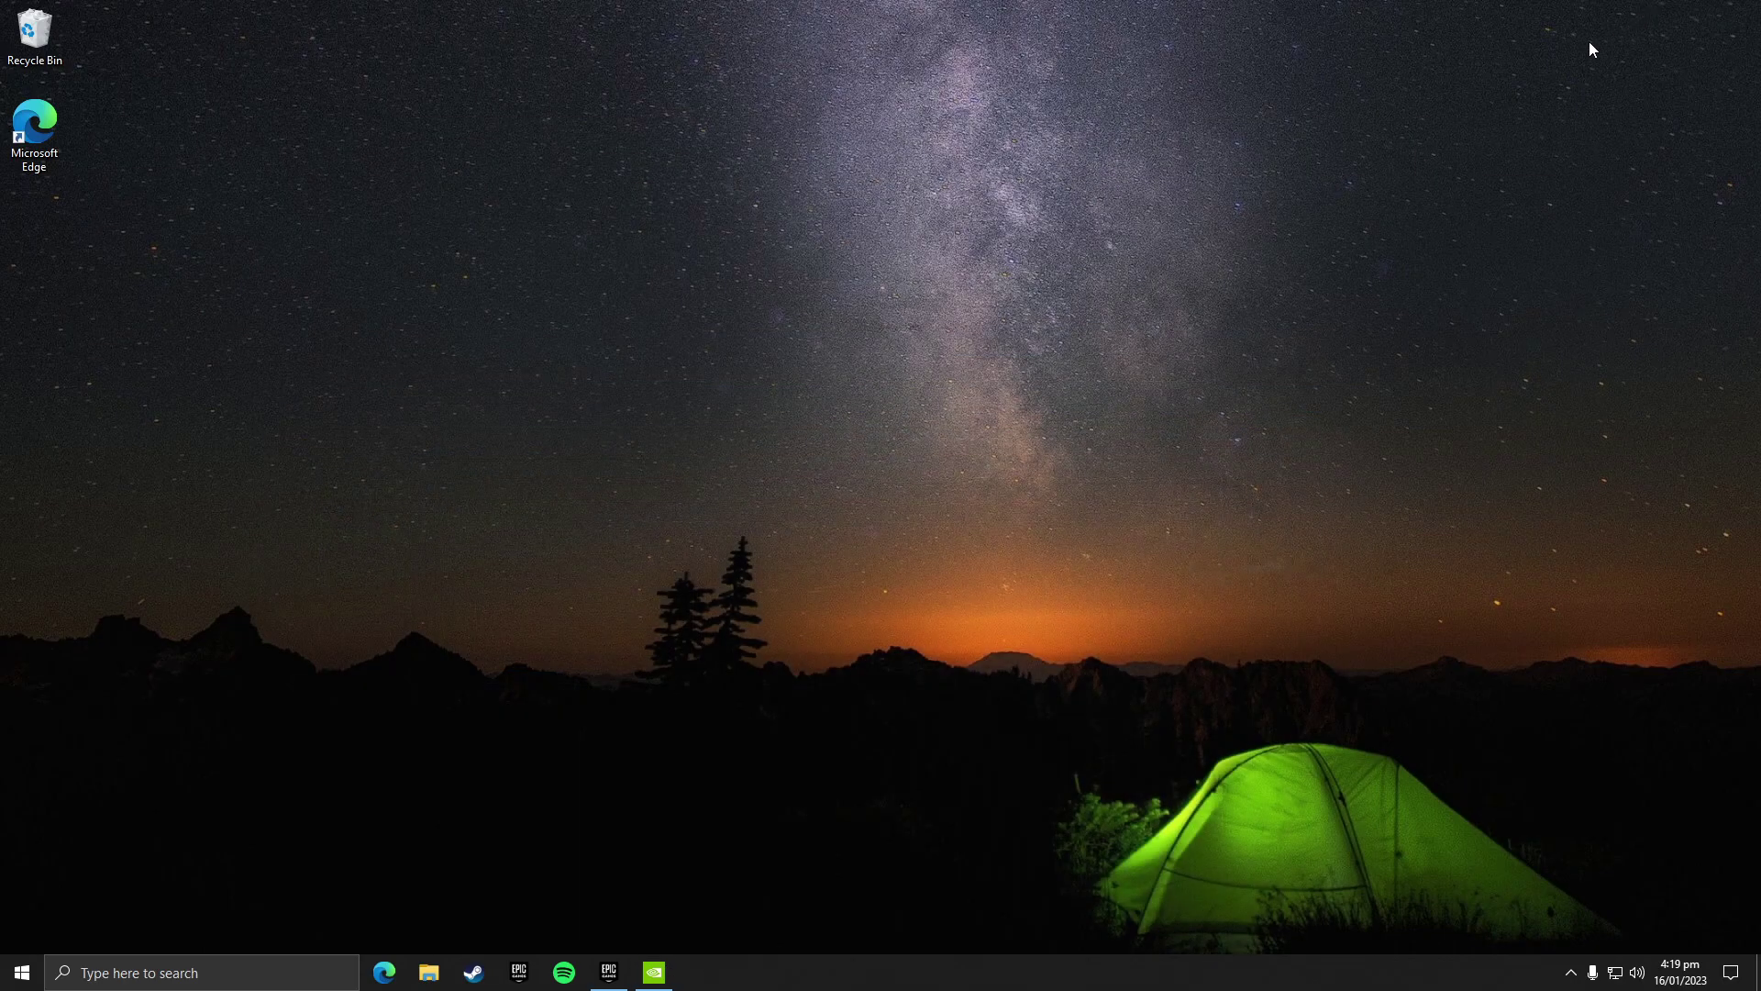